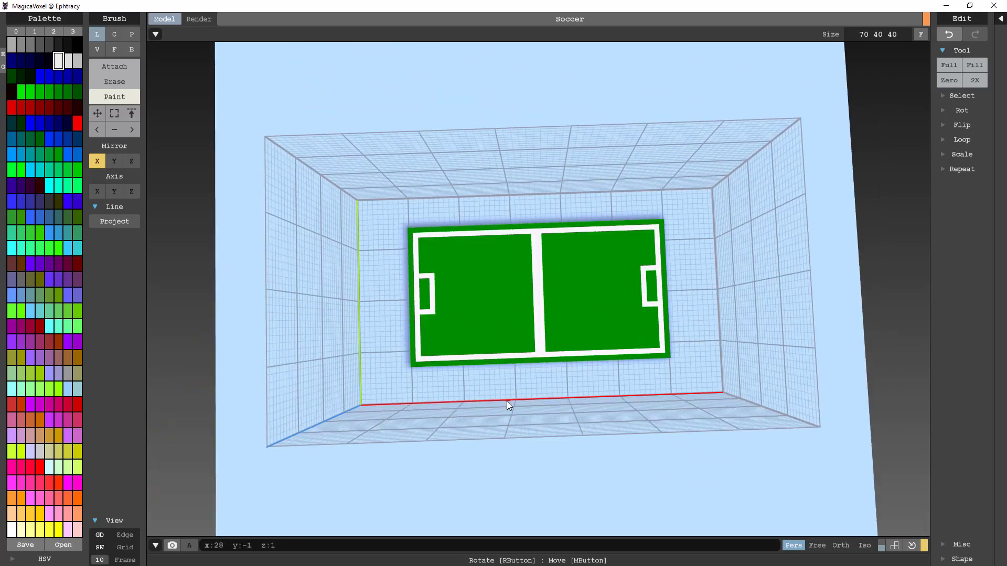
Step: Undo the latest pitch marks and paint white penalty-area outlines around both goal boxes, mirrored in X
key("ctrl+z")
key("ctrl+z")
key("ctrl+z")
key("ctrl+z")
left_click_drag(423, 312, 434, 313)
mouse_move(435, 313)
right_mouse_down()
mouse_move(478, 316)
mouse_move(420, 250)
right_mouse_up()
key("ctrl+z")
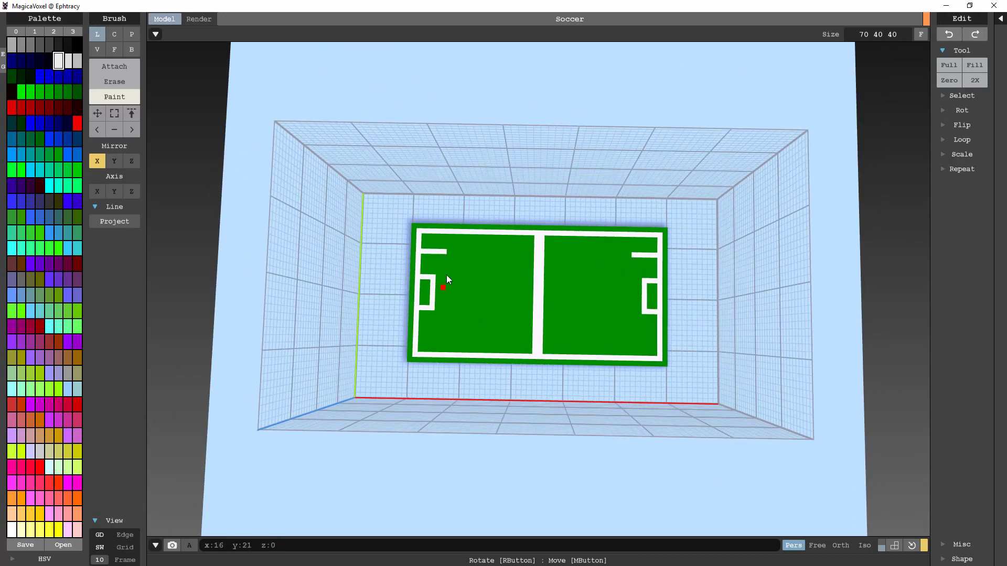
left_click_drag(448, 255, 448, 335)
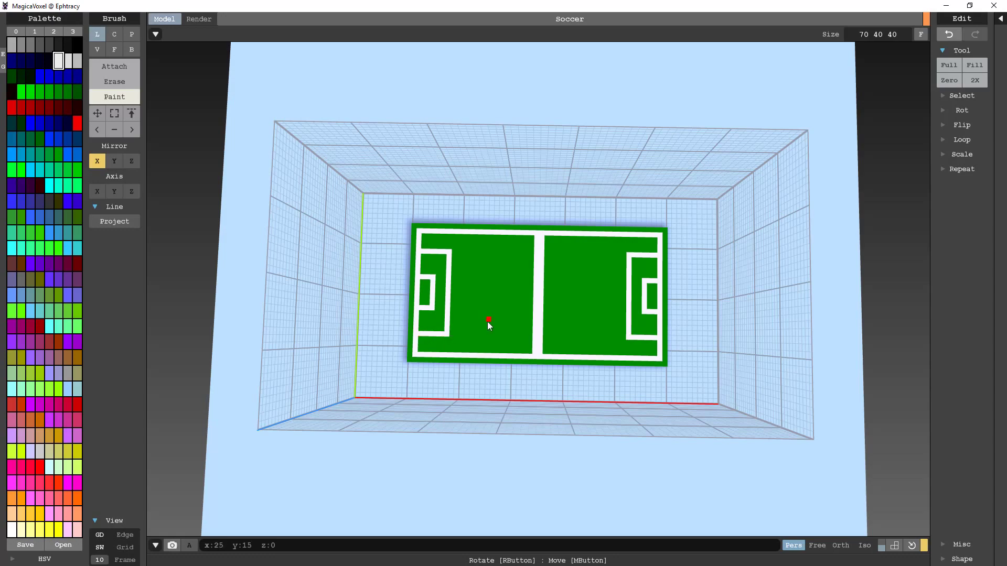
Step: Paint white stepped penalty arcs in front of both penalty areas and clear their insides back to green
right_click_drag(487, 322, 488, 357)
left_click(114, 34)
mouse_move(447, 315)
left_mouse_down()
mouse_move(463, 320)
mouse_move(442, 338)
left_mouse_up()
left_click(135, 50)
left_click(558, 351, "alt")
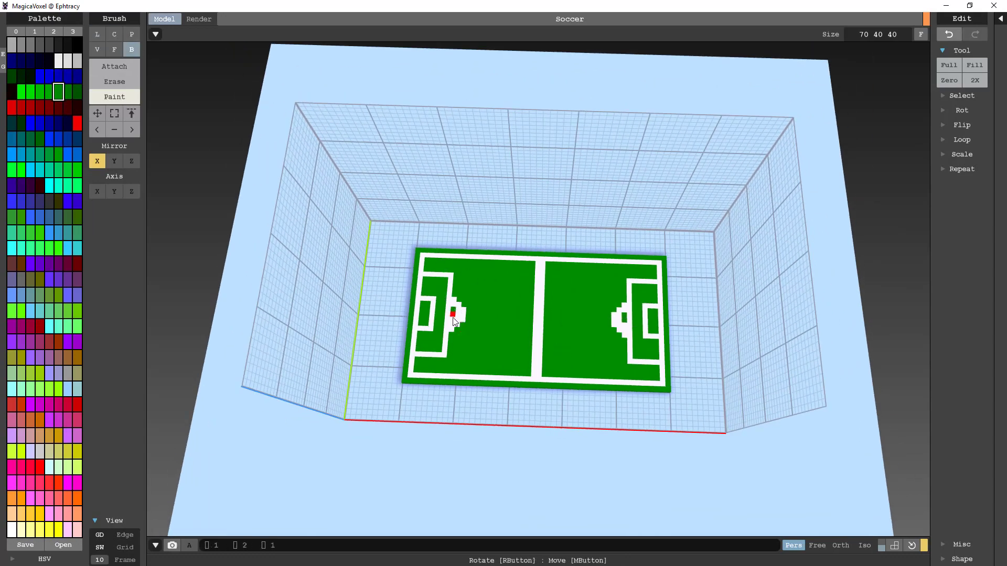
right_click_drag(598, 358, 576, 352)
right_click_drag(510, 341, 576, 360)
left_click(470, 318, "alt")
key("ctrl+z")
Step: Paint a white centre circle across the halfway line, keeping its interior green on both sides
left_click(114, 34)
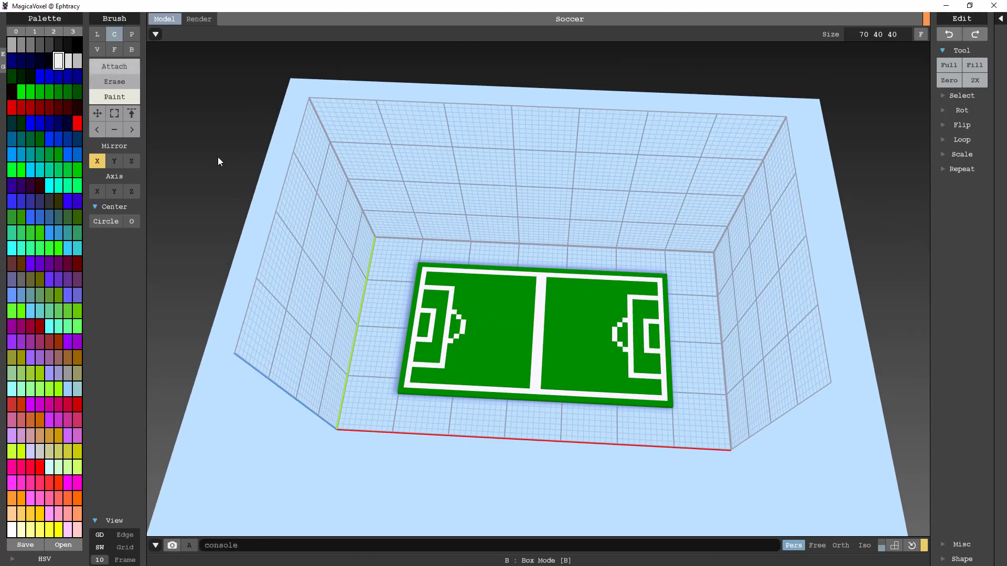
mouse_move(537, 331)
left_mouse_down()
mouse_move(557, 334)
mouse_move(538, 348)
left_mouse_up()
left_click(132, 49)
left_click(538, 314, "alt")
mouse_move(539, 348)
right_mouse_down()
mouse_move(552, 411)
mouse_move(546, 342)
mouse_move(585, 359)
right_mouse_up()
Step: Add a dark green border slab around the whole pitch using the box brush
left_click(67, 60)
left_click(97, 50)
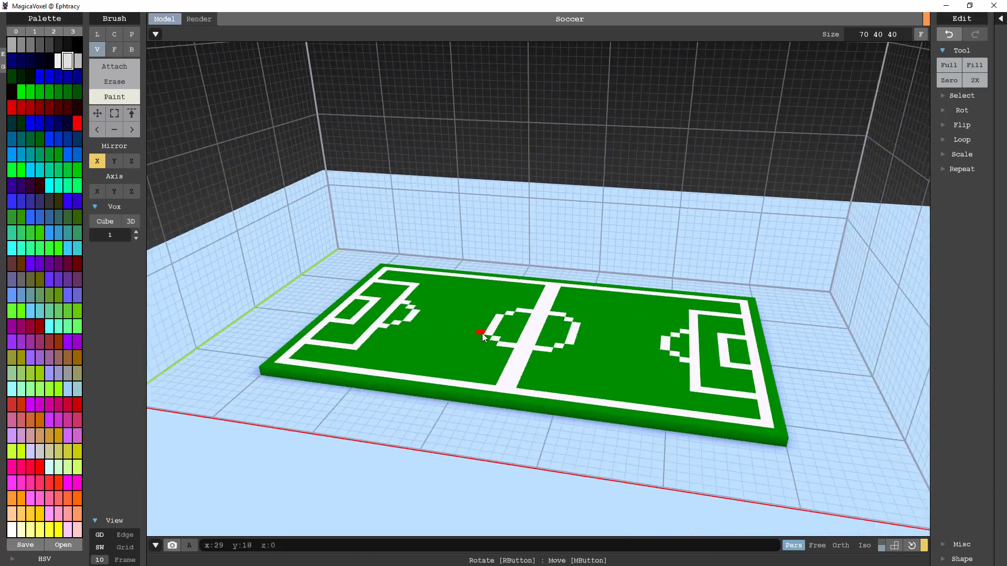
left_click(292, 353, "alt")
left_click(132, 50)
mouse_move(220, 236)
right_mouse_down()
mouse_move(269, 325)
mouse_move(259, 299)
mouse_move(456, 283)
right_mouse_up()
mouse_move(351, 150)
left_mouse_down()
mouse_move(350, 360)
mouse_move(596, 367)
mouse_move(504, 126)
mouse_move(578, 116)
left_mouse_up()
right_click_drag(577, 115, 608, 265)
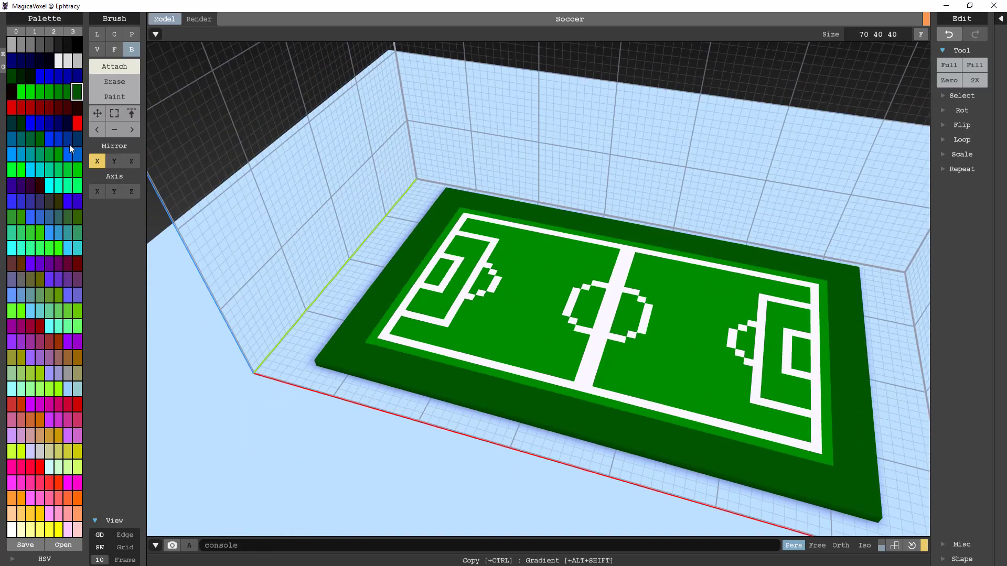
Step: Build light grey goals at both ends with two posts, a crossbar and a stepped rear support, mirrored in X
left_click(77, 60)
left_click(97, 50)
left_click(417, 281)
left_click(437, 252)
left_click(437, 253)
left_click(417, 271)
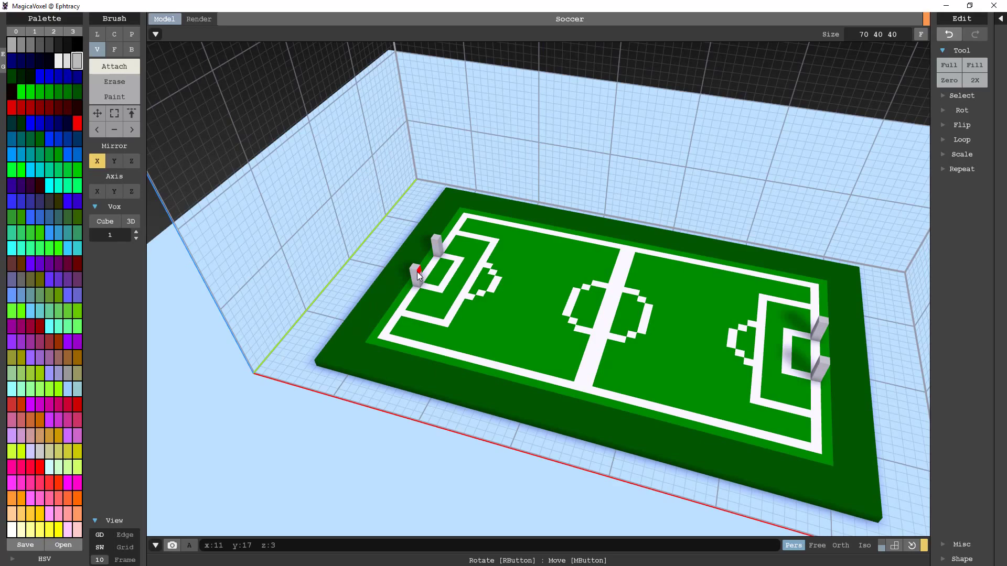
left_click(433, 239)
left_click_drag(433, 237, 416, 282)
mouse_move(416, 282)
right_mouse_down()
mouse_move(411, 386)
mouse_move(464, 464)
mouse_move(398, 362)
mouse_move(415, 287)
mouse_move(397, 404)
mouse_move(411, 250)
mouse_move(404, 353)
mouse_move(364, 363)
mouse_move(318, 341)
right_mouse_up()
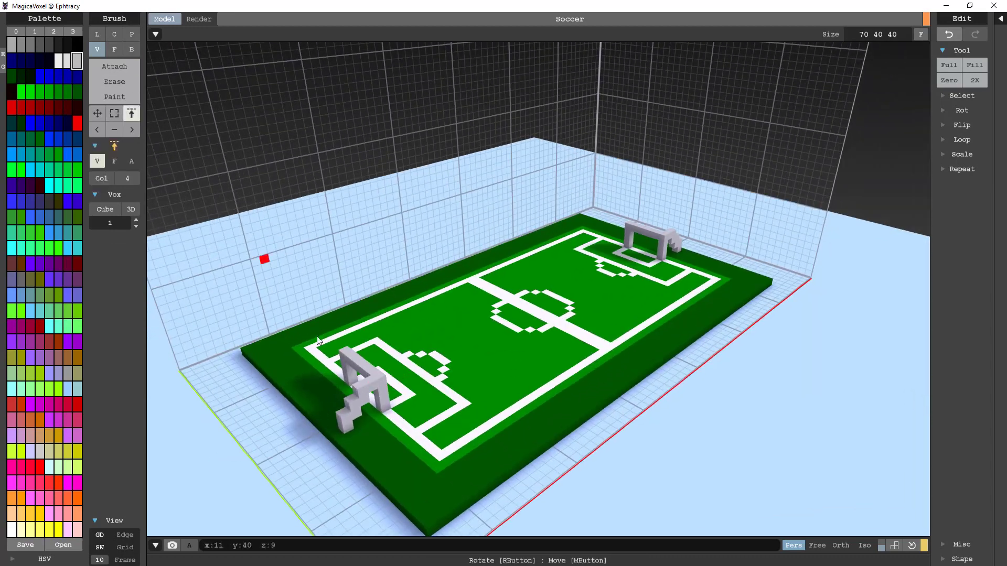
Step: Duplicate the stepped rear support onto the other side of both goals and join the supports with a rear bar
key("s")
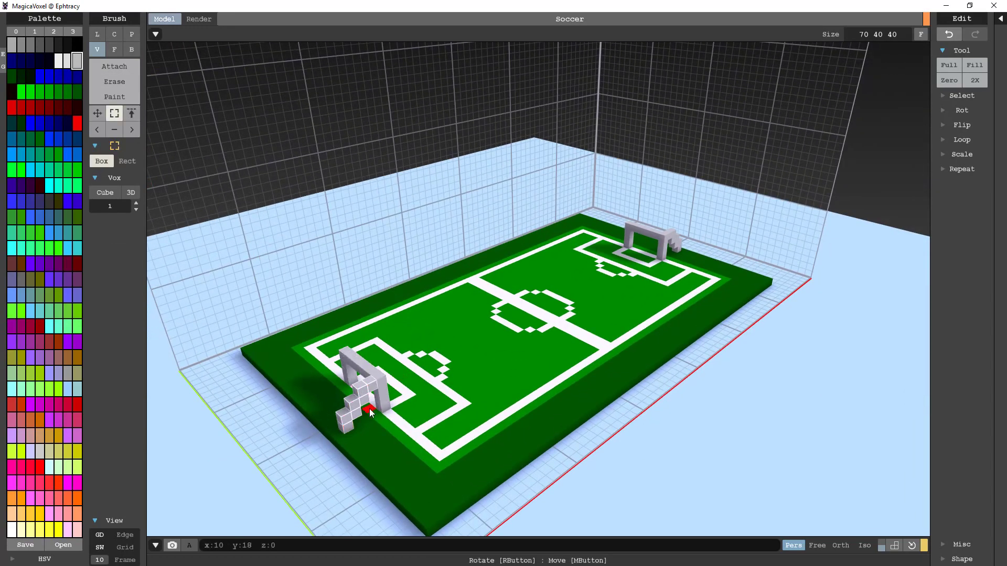
left_click(367, 452)
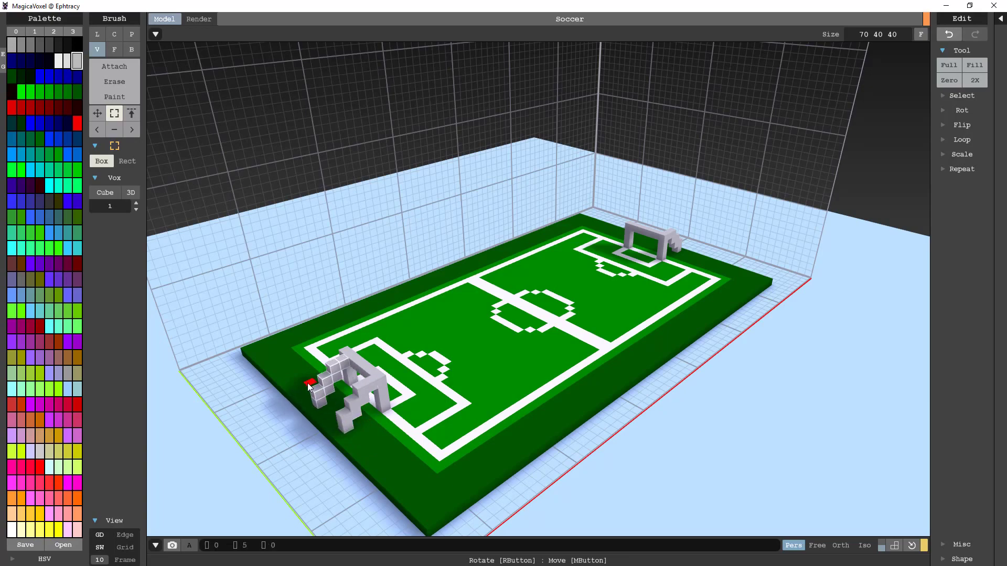
mouse_move(342, 425)
right_mouse_down()
mouse_move(418, 378)
mouse_move(433, 383)
mouse_move(338, 332)
mouse_move(750, 410)
mouse_move(705, 385)
mouse_move(410, 388)
mouse_move(407, 435)
right_mouse_up()
key("a")
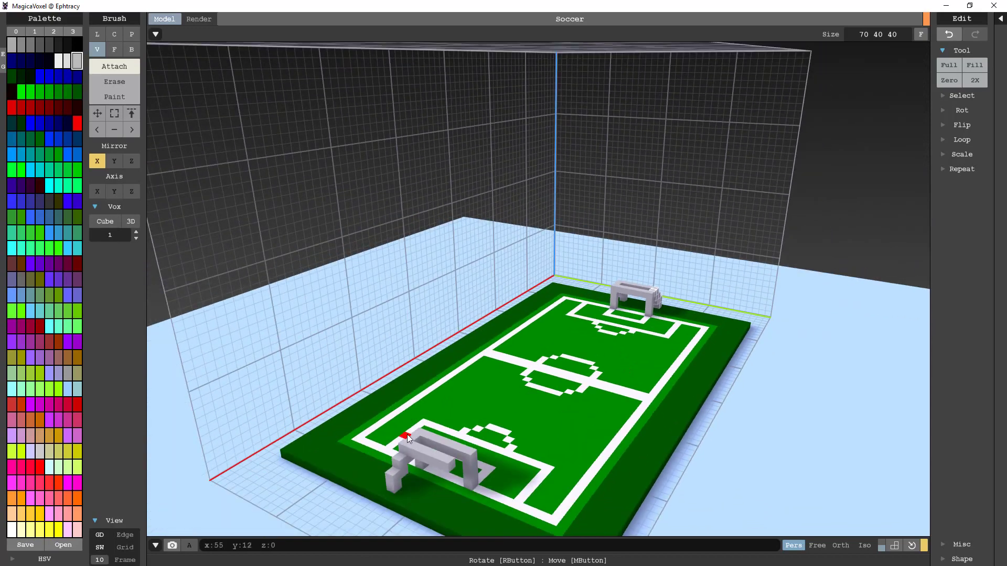
left_click(114, 113)
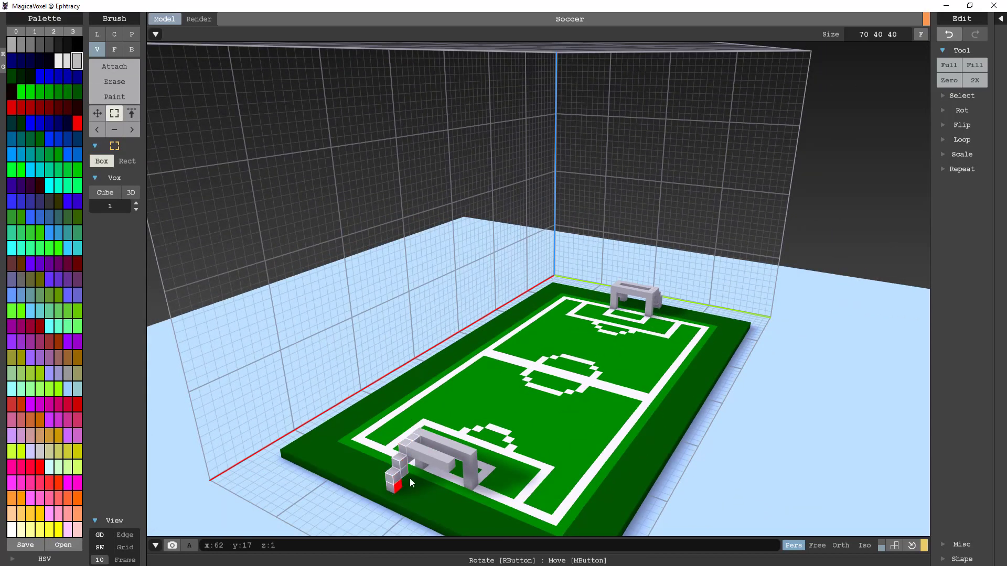
right_click_drag(501, 401, 613, 407)
Step: Place ten white single-voxel player bodies across each half of the pitch, mirrored in X
left_click(11, 529)
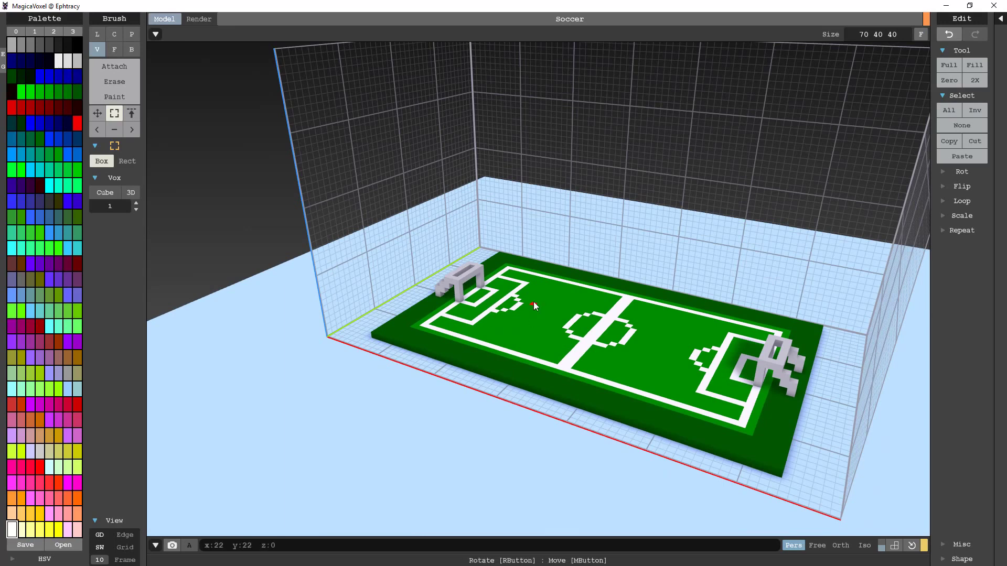
left_click(114, 66)
left_click(533, 285)
left_click(492, 322)
left_click(512, 313)
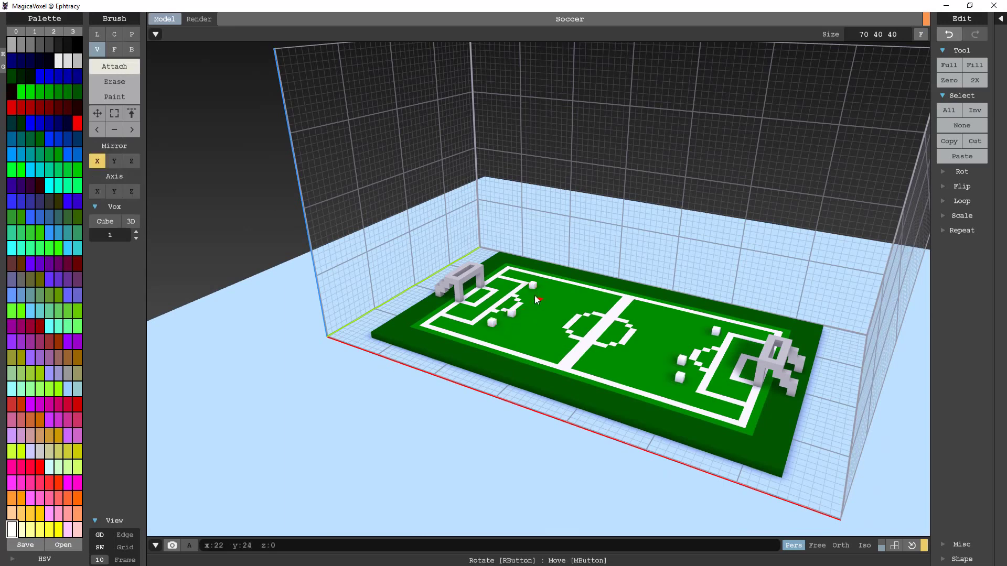
left_click(533, 296)
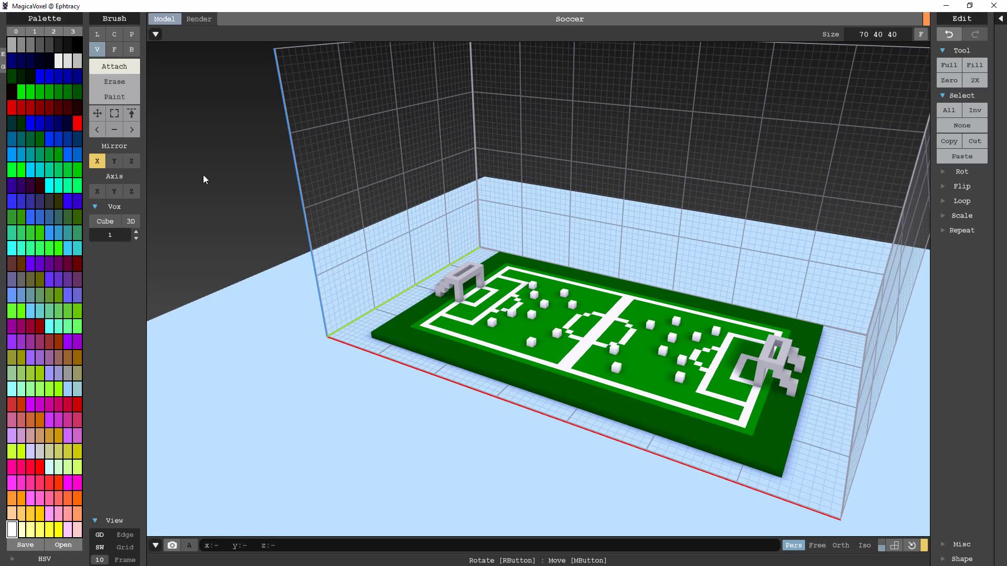
Step: Stack a skin-pink head voxel on top of every white player body, mirrored in X
left_click(31, 435)
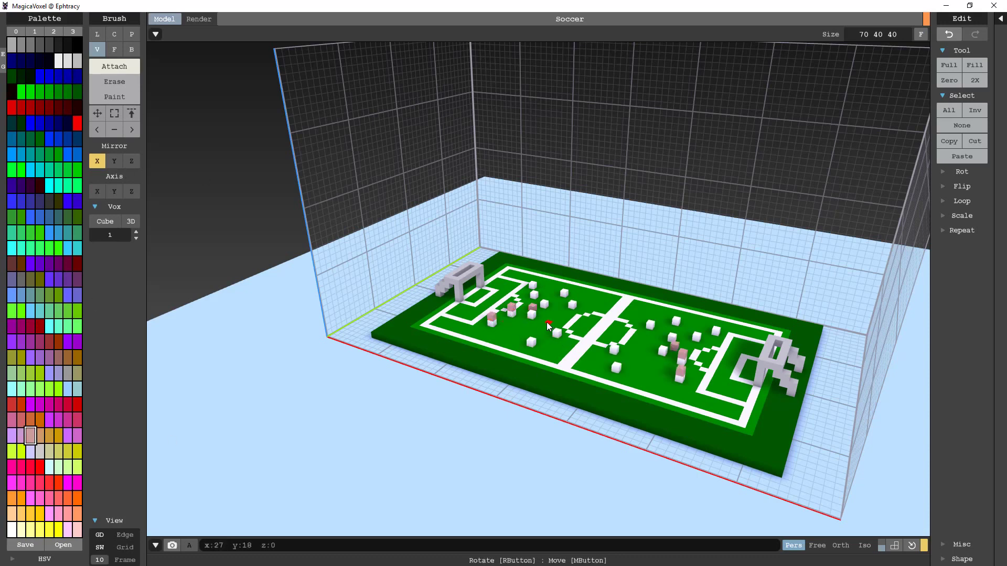
left_click(544, 302)
left_click(557, 334)
left_click(531, 340)
right_click_drag(531, 340, 610, 276)
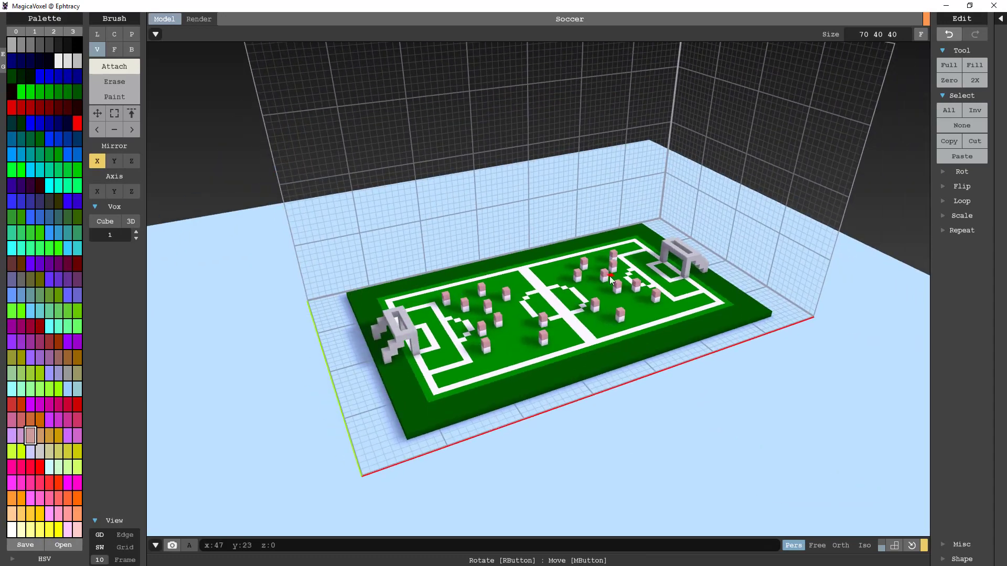
Step: Recolour one team's bodies blue and add a goalkeeper with a green body and pink head at each goal
key("m")
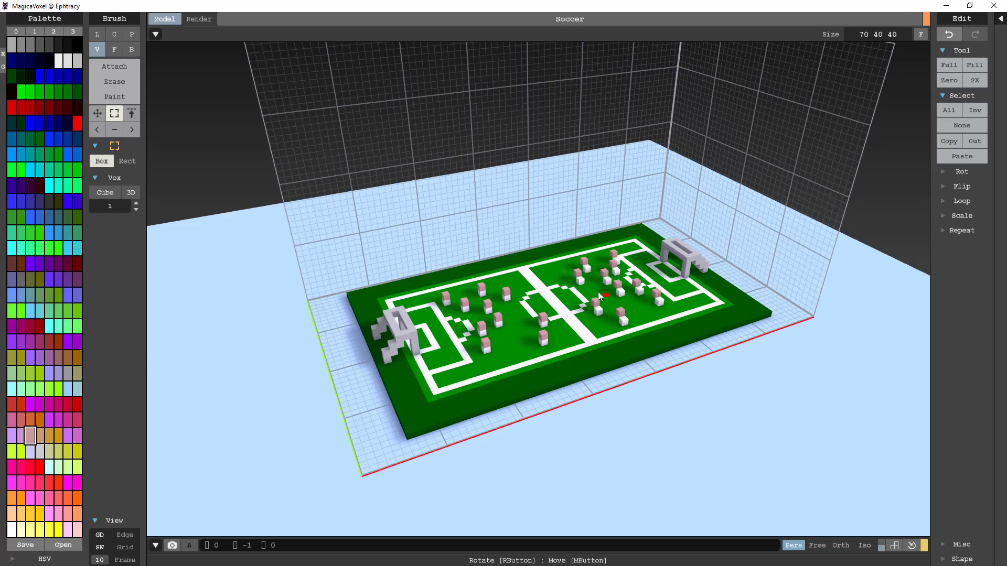
left_click(131, 129)
left_click(49, 123)
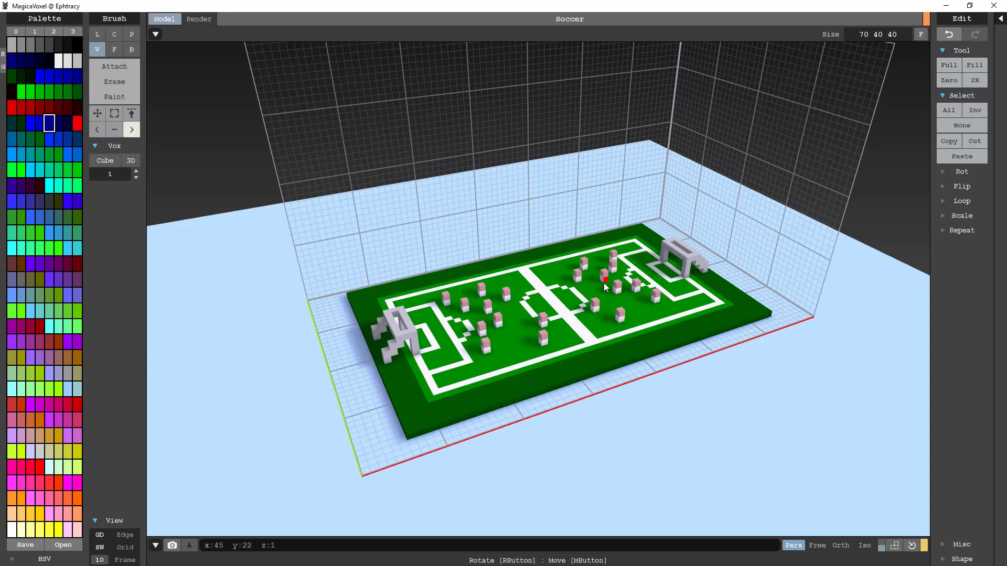
mouse_move(656, 314)
right_mouse_down()
mouse_move(581, 342)
mouse_move(540, 309)
right_mouse_up()
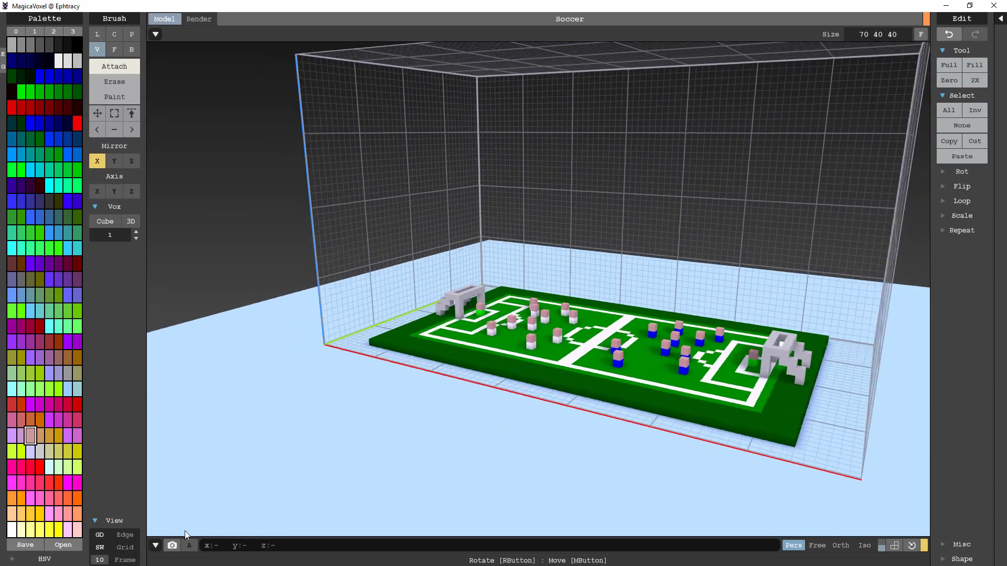
Step: Resize the model volume to 100 70 40
left_click(864, 35)
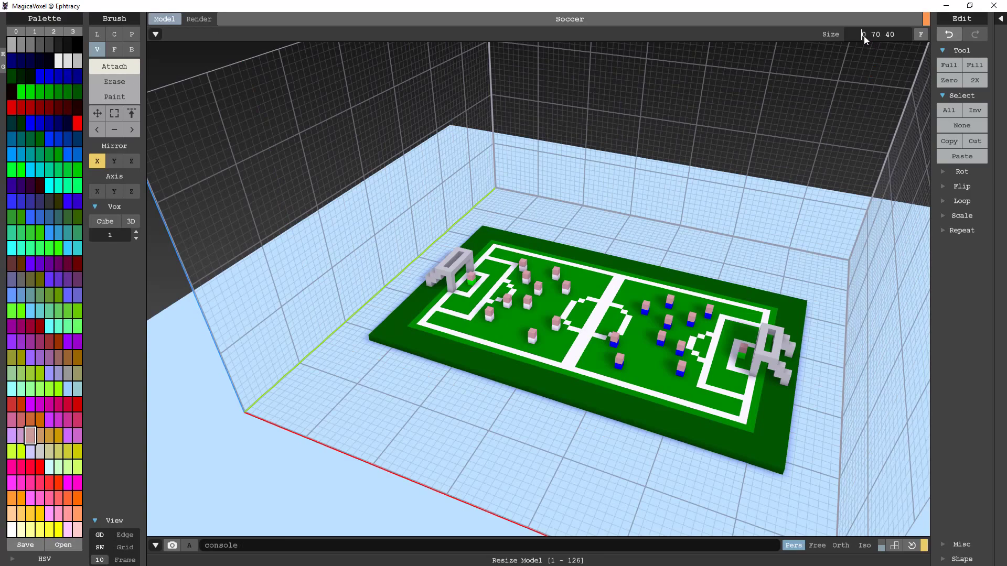
type("100 70 40")
key("Return")
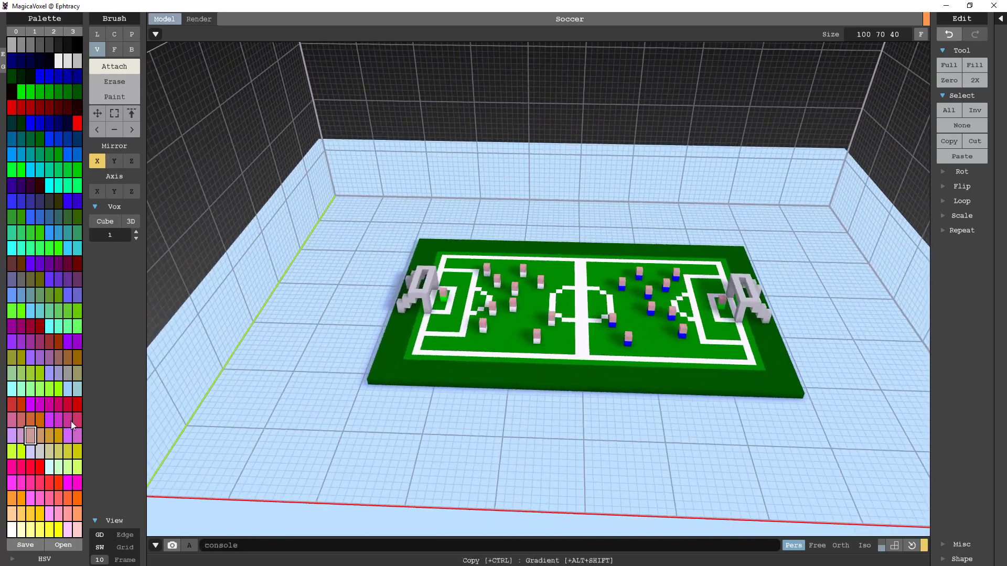
Step: Build stepped light blue stands behind both goals with the box brush, mirrored in X
left_click(21, 154)
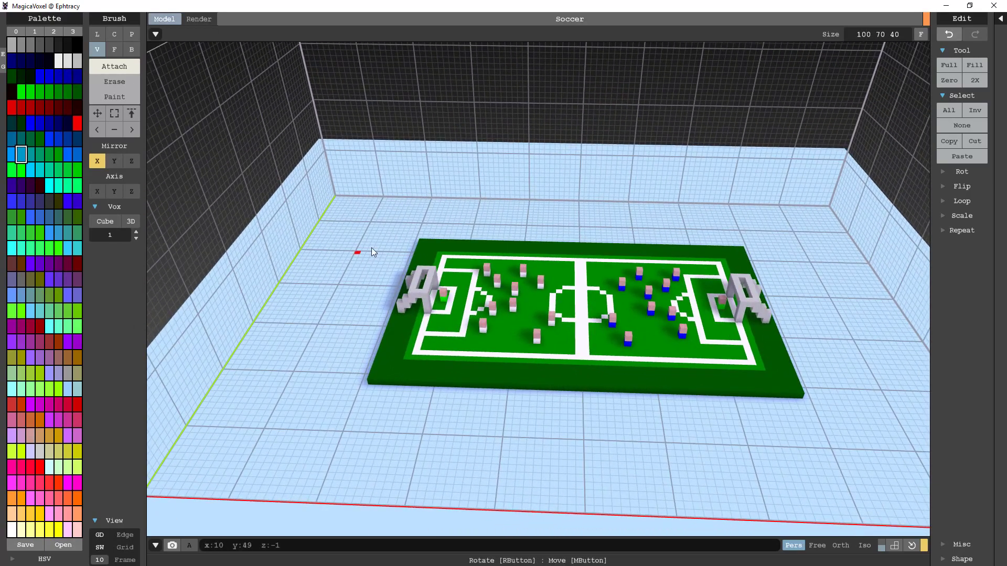
key("b")
right_click_drag(404, 245, 400, 305)
mouse_move(399, 305)
left_mouse_down()
mouse_move(346, 351)
mouse_move(357, 366)
mouse_move(334, 156)
mouse_move(351, 232)
mouse_move(335, 183)
mouse_move(330, 370)
mouse_move(330, 152)
left_mouse_up()
right_click_drag(329, 152, 378, 252)
left_click(114, 161)
right_click_drag(472, 236, 501, 193)
left_click(97, 161)
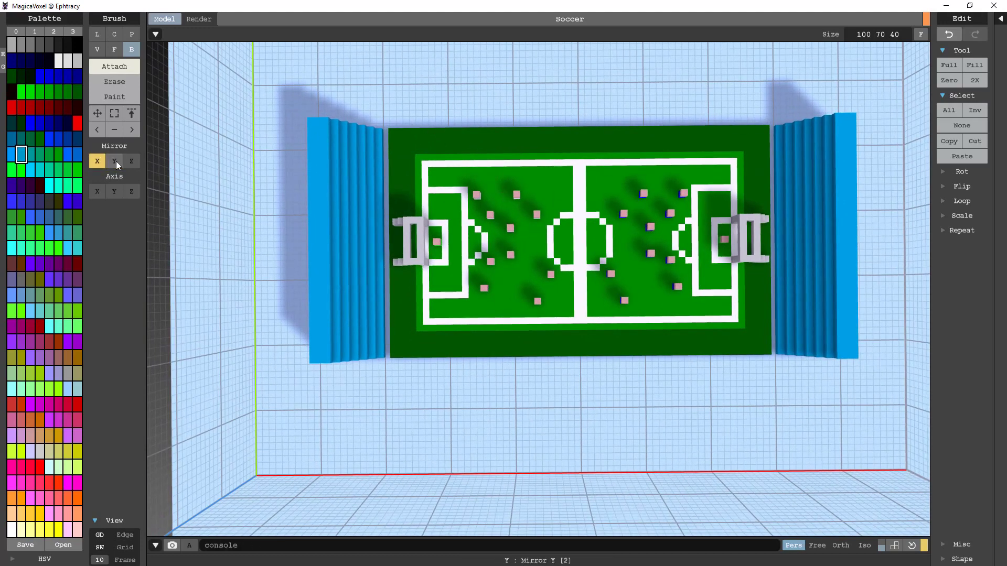
left_click_drag(319, 361, 316, 310)
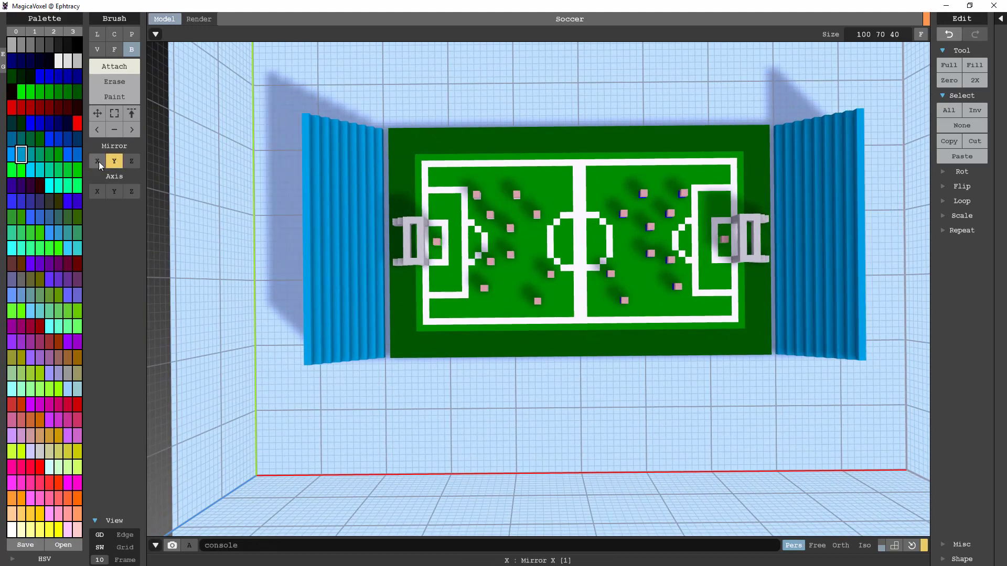
Step: Build matching stepped light blue stands along both long sides of the pitch, mirrored only in Y
left_click(114, 161)
left_click_drag(393, 120, 765, 95)
left_click_drag(391, 95, 377, 61)
right_click_drag(377, 61, 466, 153)
Step: Choose dark blue, enable both X and Y mirroring, and shift the front long-side stand one voxel closer to the pitch
left_click(77, 138)
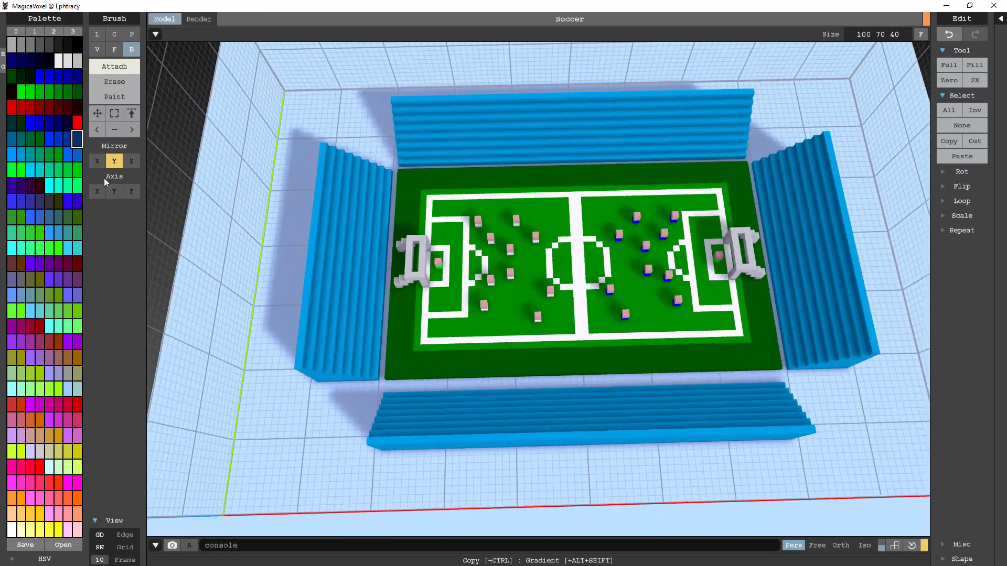
left_click(97, 161)
right_click_drag(310, 407, 316, 429)
scroll(504, 341, "up", 5)
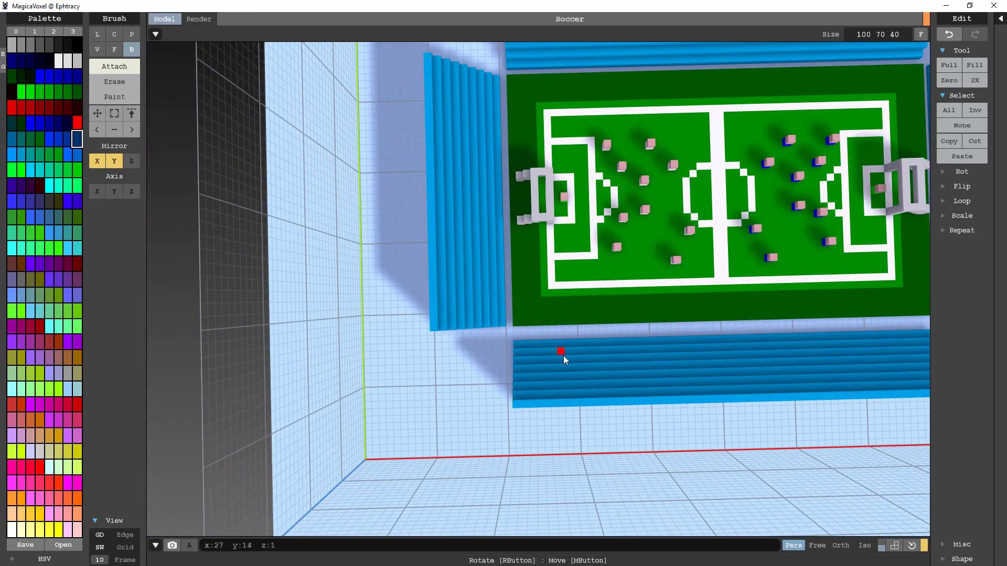
left_click(131, 113)
left_click(579, 378)
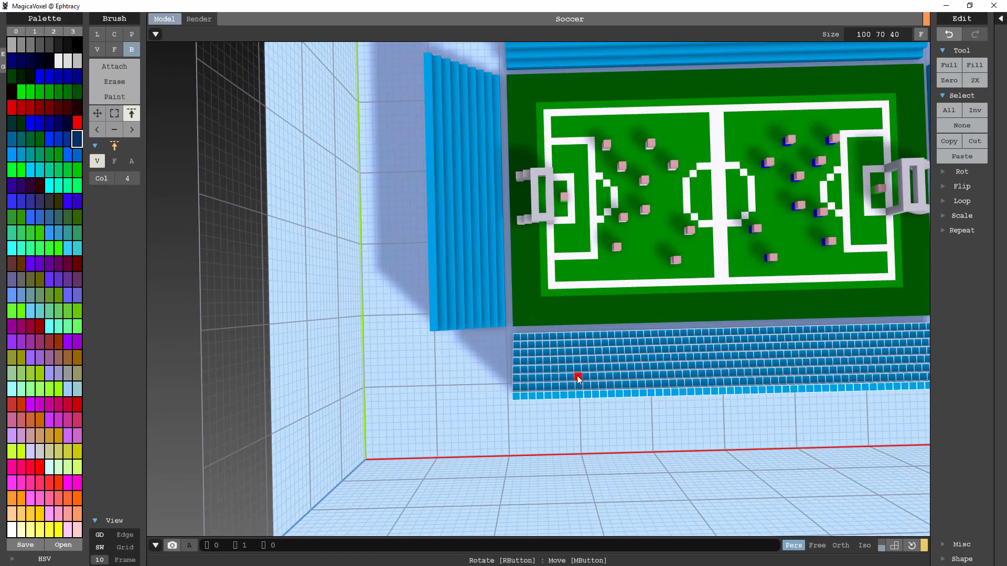
Step: Build stepped dark blue corner blocks between the stands at all four corners, mirrored in X and Y
left_click(115, 66)
left_click(495, 338)
key("ctrl+z")
right_click_drag(533, 173, 477, 256)
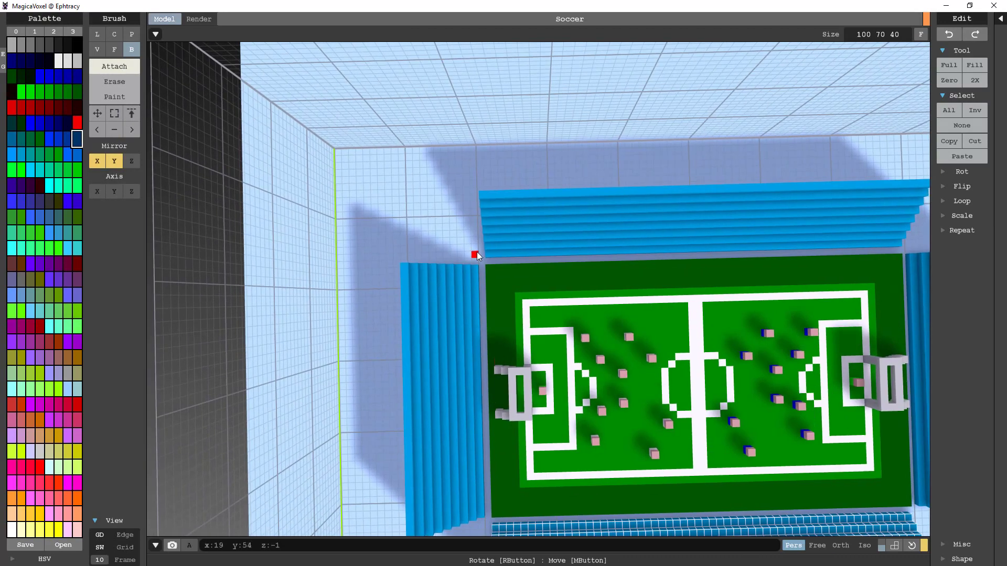
left_click_drag(477, 256, 415, 209)
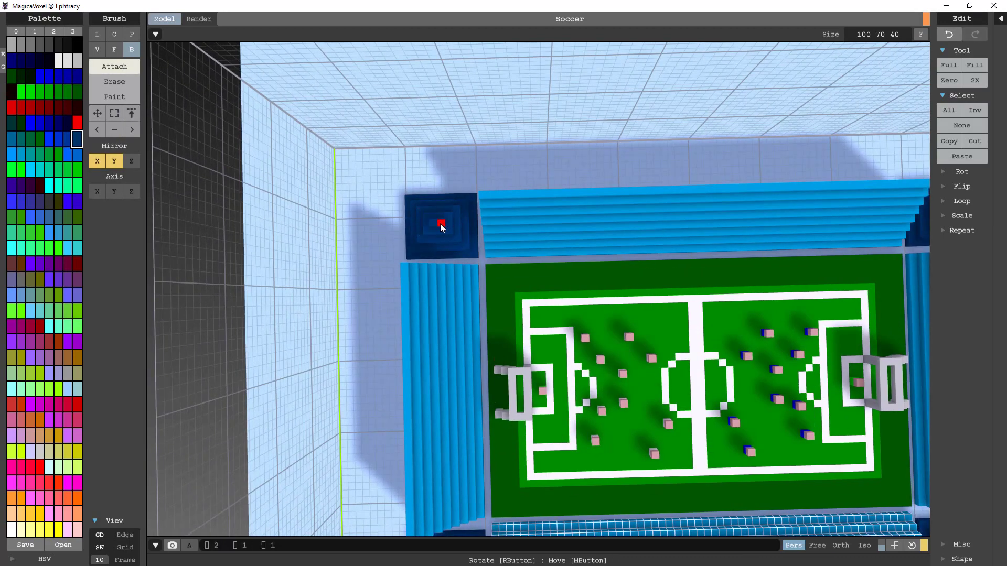
Step: Raise dark grey posts from the corner blocks and connect them with a beam above each end stand
left_click(40, 44)
right_click_drag(574, 342, 530, 294)
left_click(115, 50)
left_click_drag(470, 265, 461, 175)
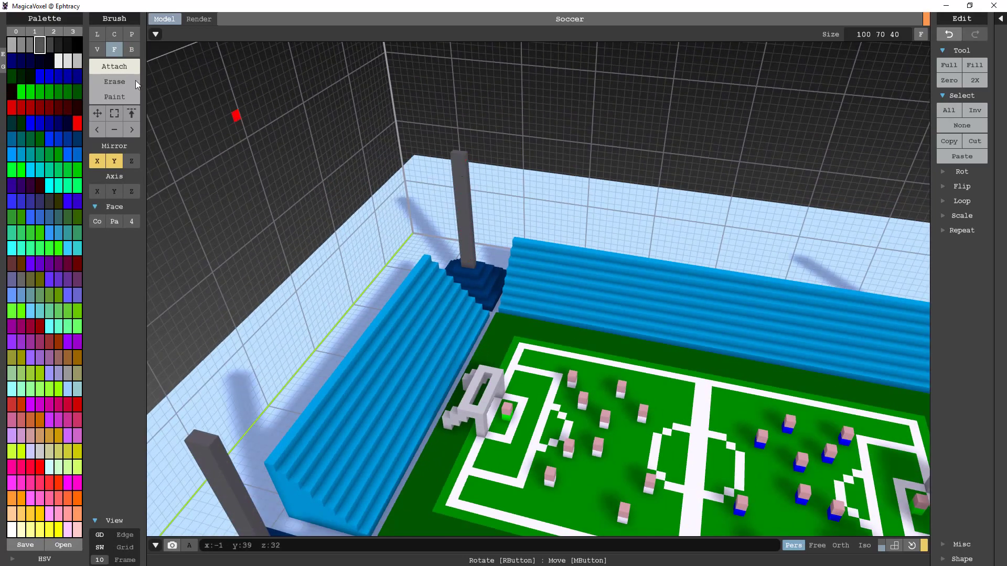
left_click_drag(457, 162, 627, 476)
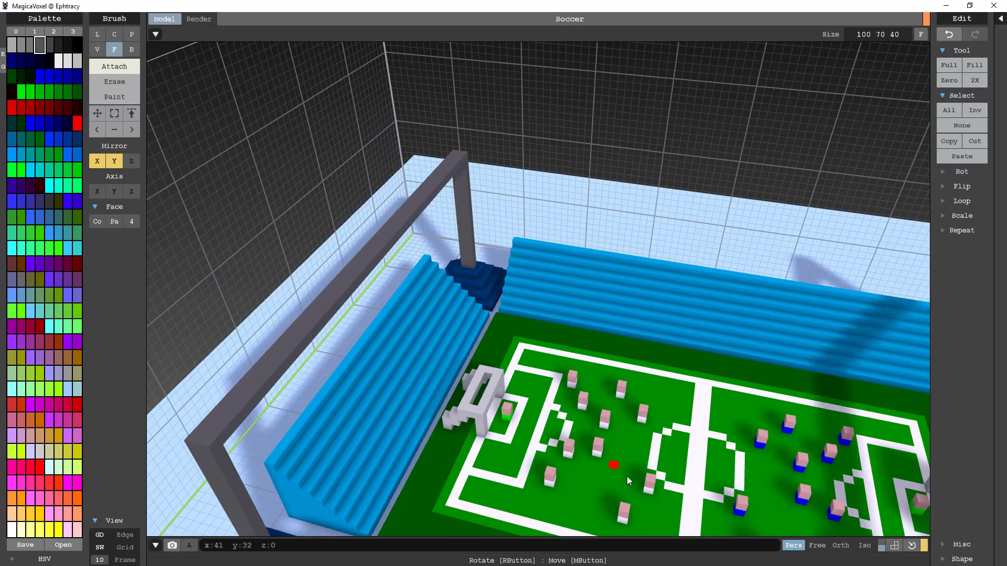
Step: Attach a green scoreboard panel to the middle of the grey beam above each goal and select yellow
right_click_drag(627, 476, 587, 435)
left_click(97, 49)
left_click(48, 154)
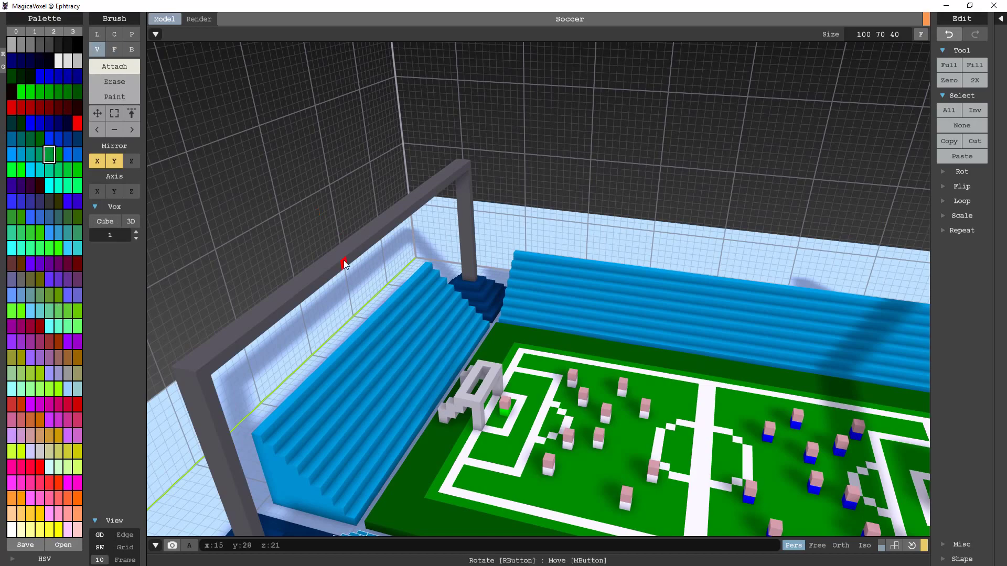
right_click_drag(344, 264, 404, 155)
scroll(314, 164, "up", 5)
scroll(317, 140, "down", 2)
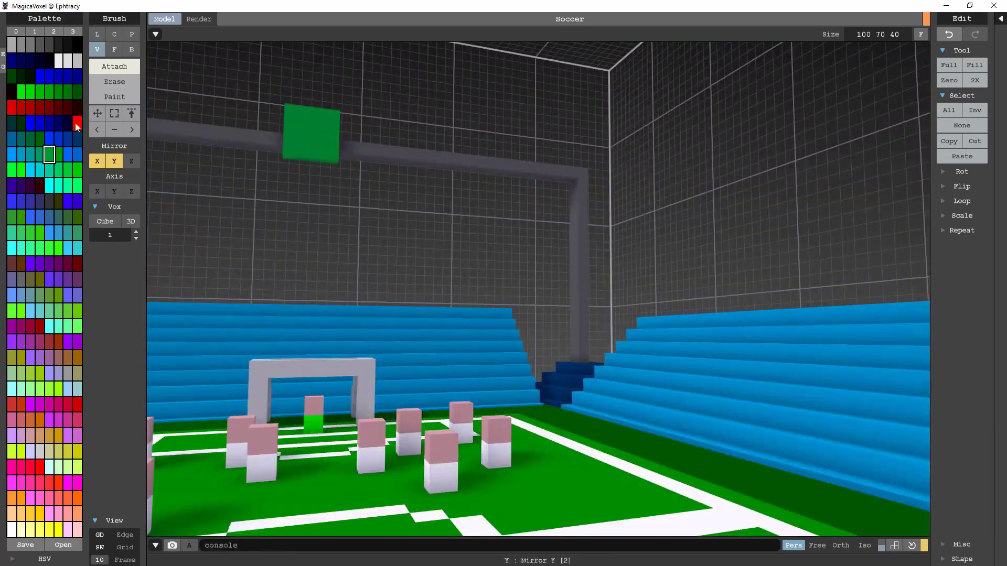
right_click_drag(158, 139, 322, 133)
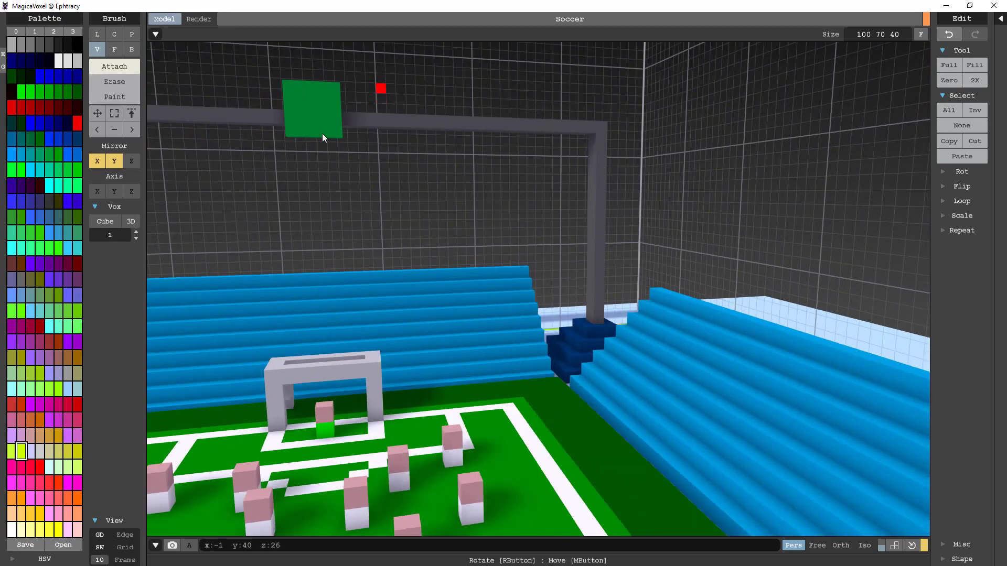
Step: Attach more green panels along the grey beams above the goals and paint a yellow square in the centre of each panel
right_click_drag(390, 123, 440, 88)
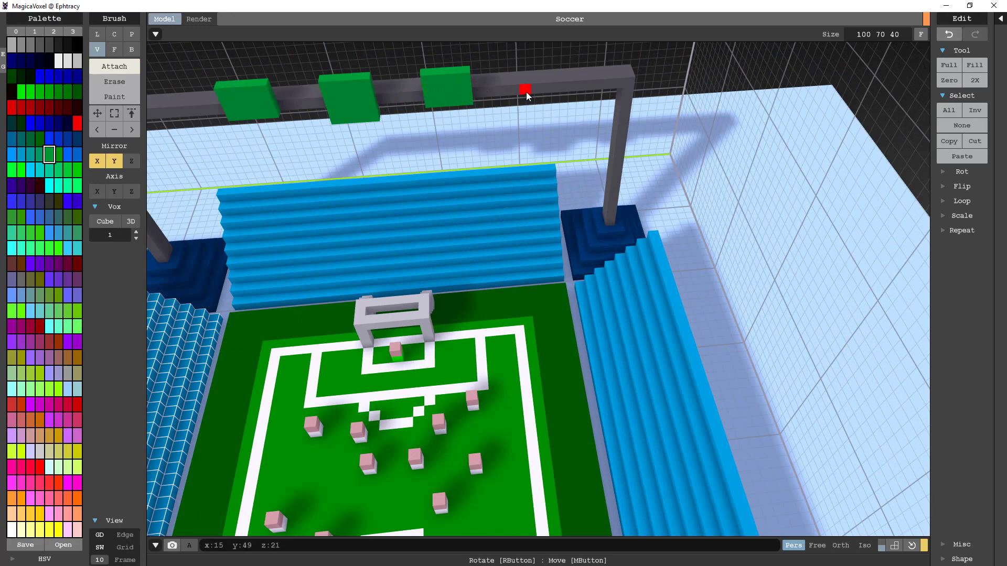
right_click_drag(526, 92, 533, 177)
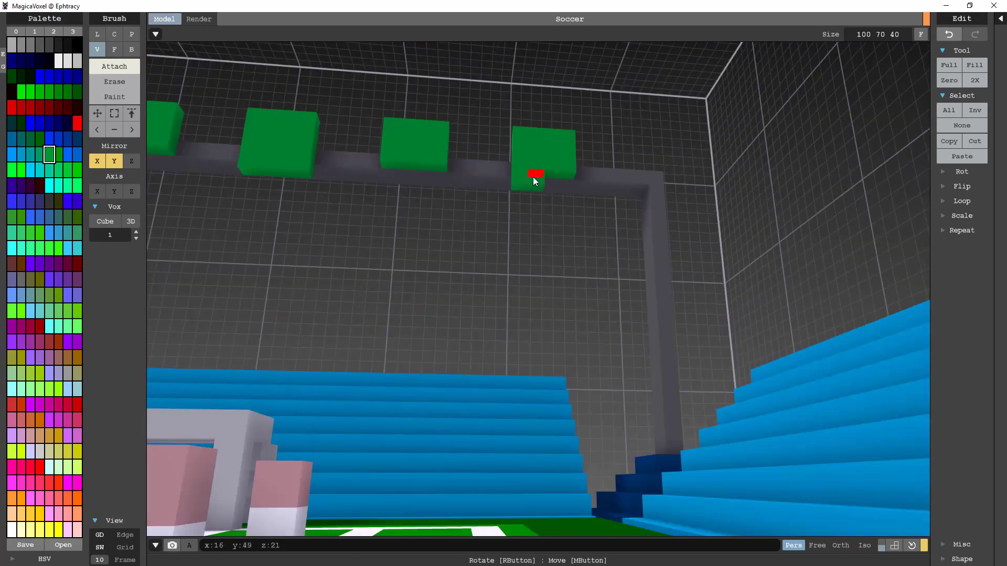
left_click(114, 96)
left_click(21, 451)
left_click(415, 148)
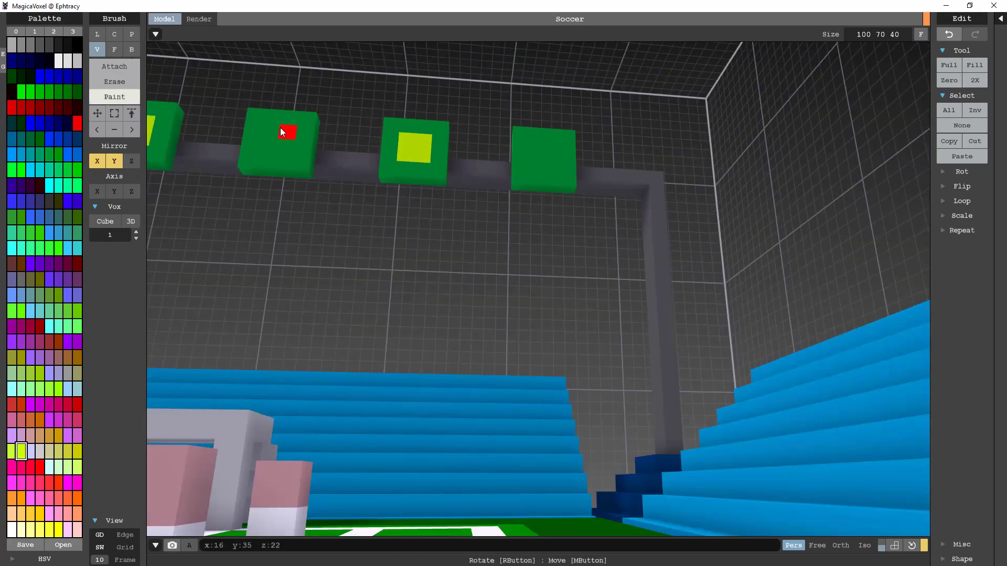
mouse_move(546, 156)
right_mouse_down()
mouse_move(533, 324)
mouse_move(399, 294)
right_mouse_up()
Step: Attach smaller green blocks to the backs of the light panels on both beams
left_click(49, 154)
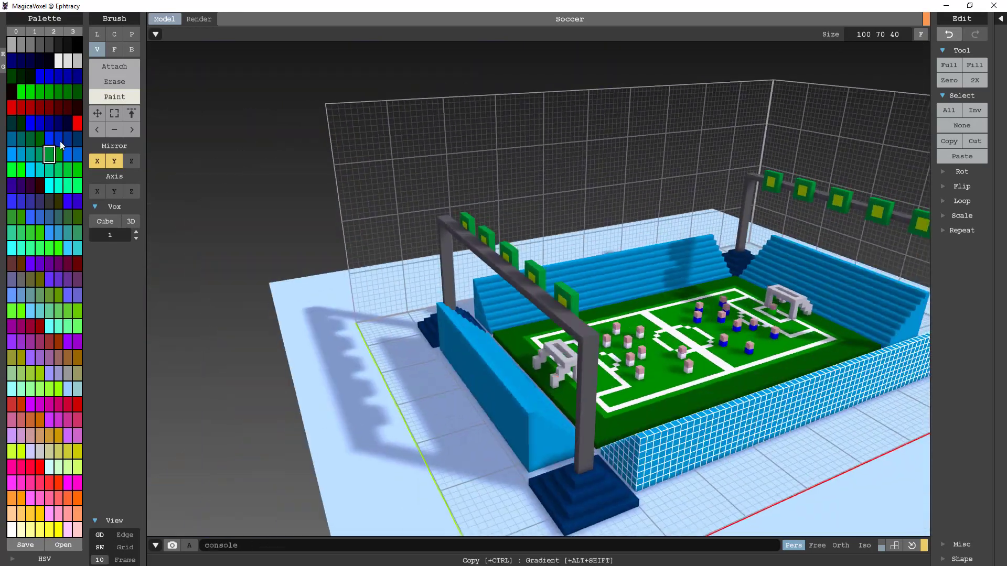
left_click(114, 66)
mouse_move(496, 253)
right_mouse_down()
mouse_move(653, 336)
mouse_move(656, 310)
mouse_move(682, 294)
mouse_move(684, 342)
mouse_move(698, 346)
right_mouse_up()
key("e")
left_click(967, 129)
Step: Paint scattered lighter green and very dark green voxels across the grass inside the pitch lines
key("p")
left_click(58, 91)
left_click(41, 92)
left_click(615, 381)
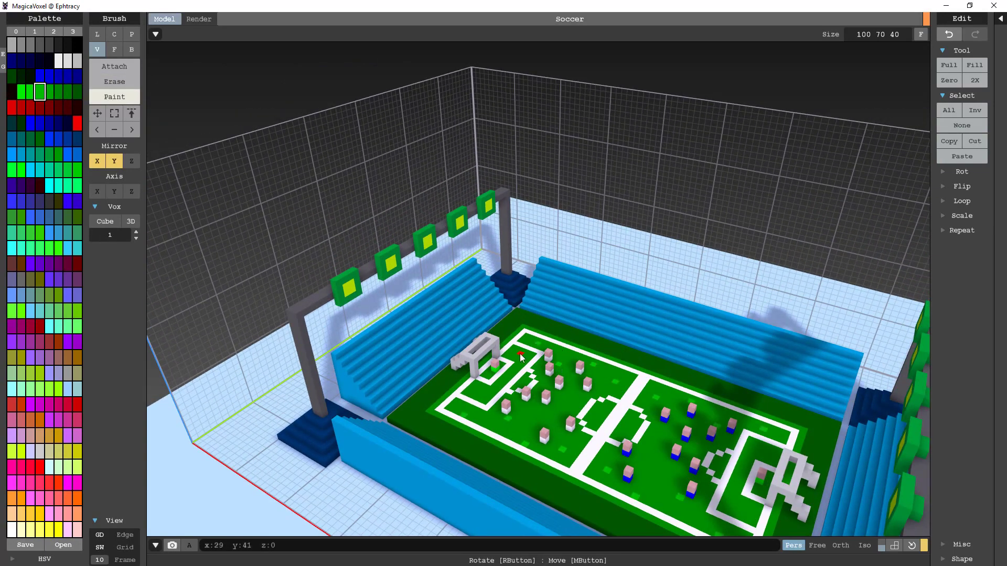
left_click(77, 92)
left_click(572, 399)
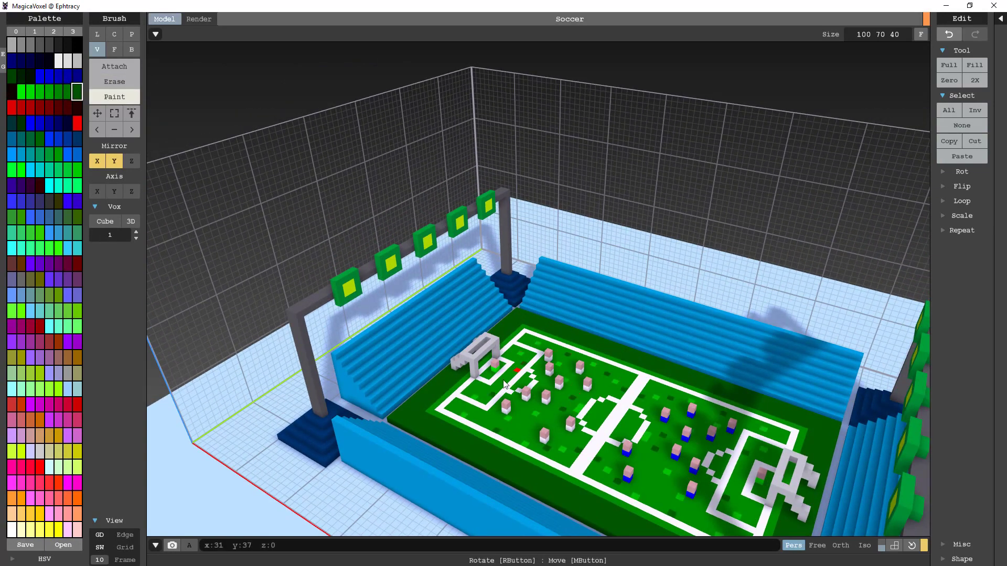
Step: Paint scattered mid-green and bright green voxels on the dark green border around the pitch
left_click(418, 416, "alt")
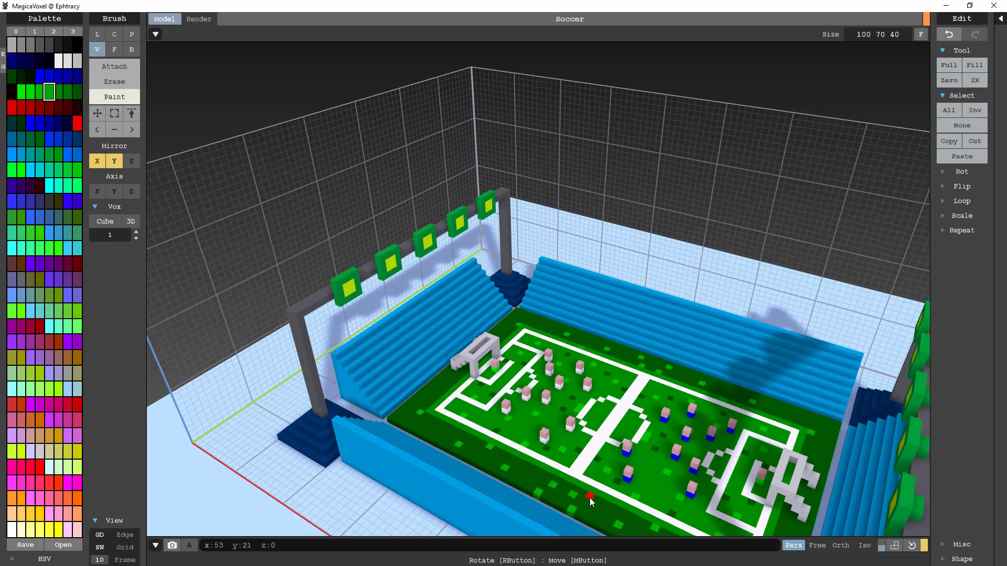
left_click(559, 482, "alt")
left_click(428, 392)
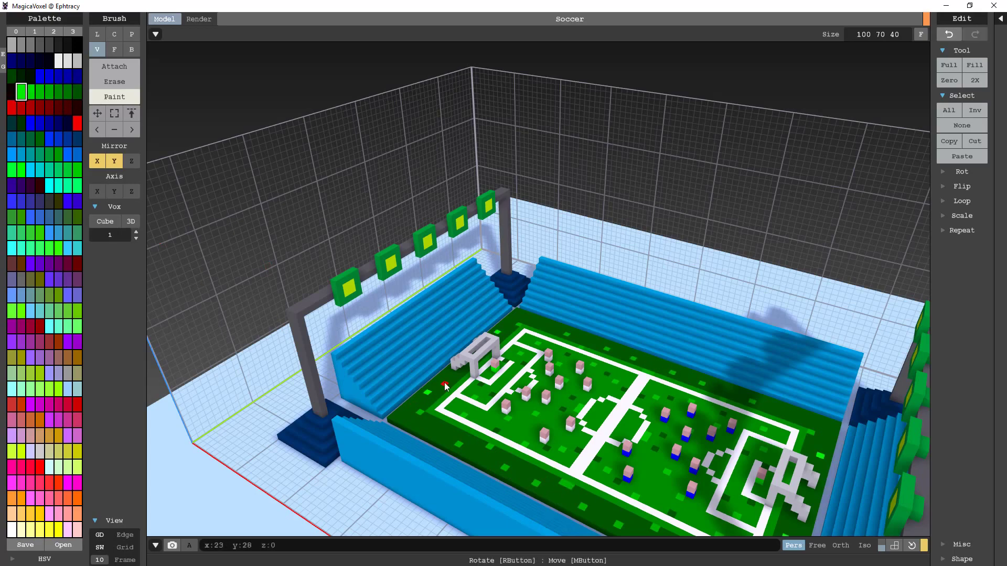
Step: Switch to the renderer, hide the ground and display the voxel edges
right_click_drag(623, 361, 532, 293)
left_click(198, 18)
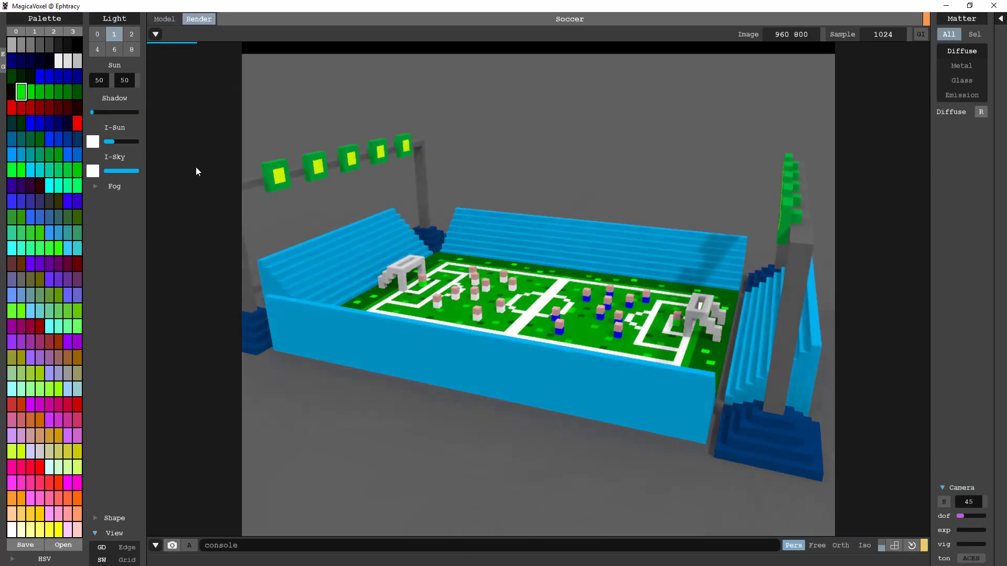
scroll(446, 275, "up", 3)
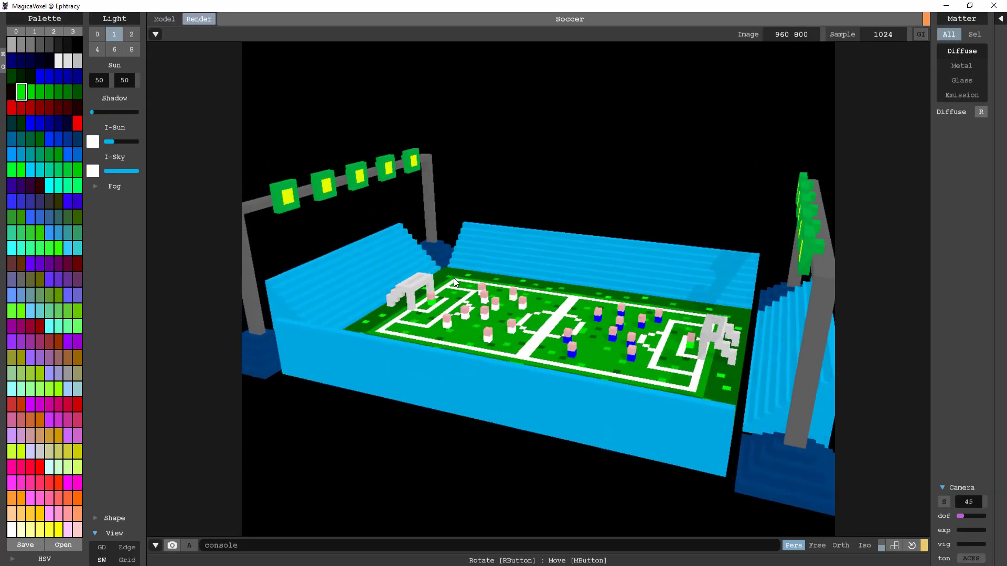
left_click(134, 550)
Step: Set the sky light colour to dark grey and lower the sky light intensity
left_click(39, 45)
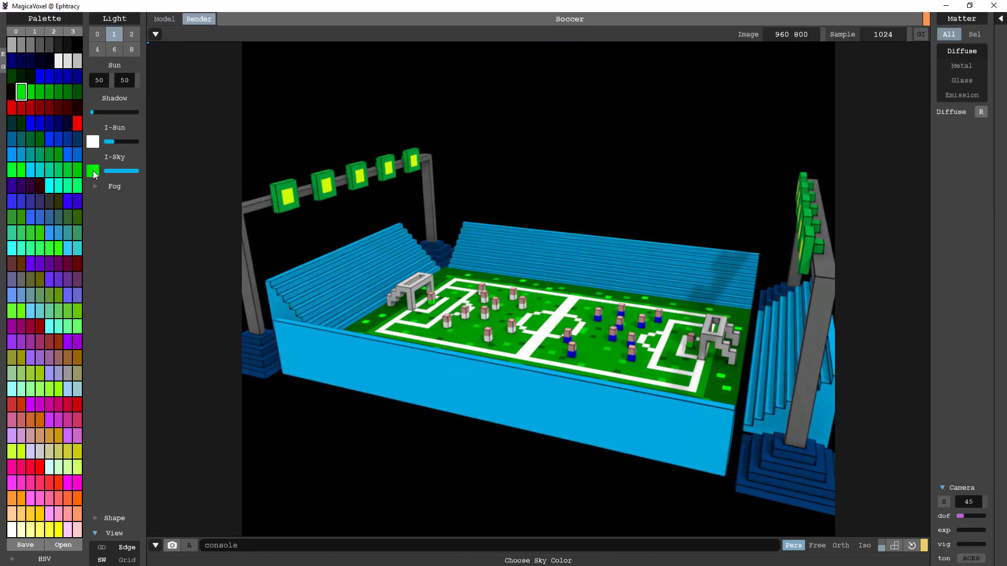
left_click(93, 171)
left_click(107, 171)
Step: Assign an Emission material to the yellow panel centres and adjust its power
left_click(974, 34)
left_click(802, 220)
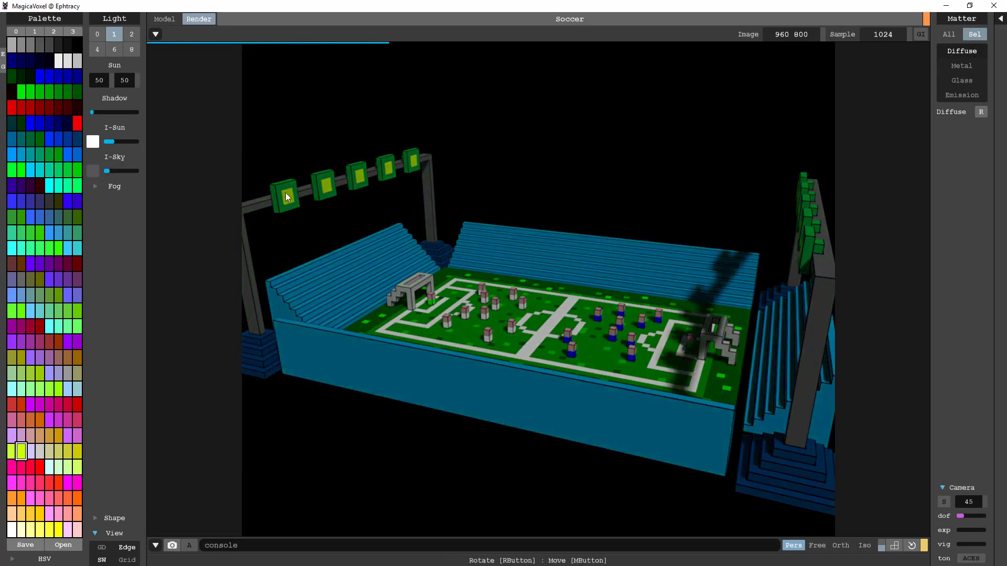
left_click(961, 95)
left_click(959, 153)
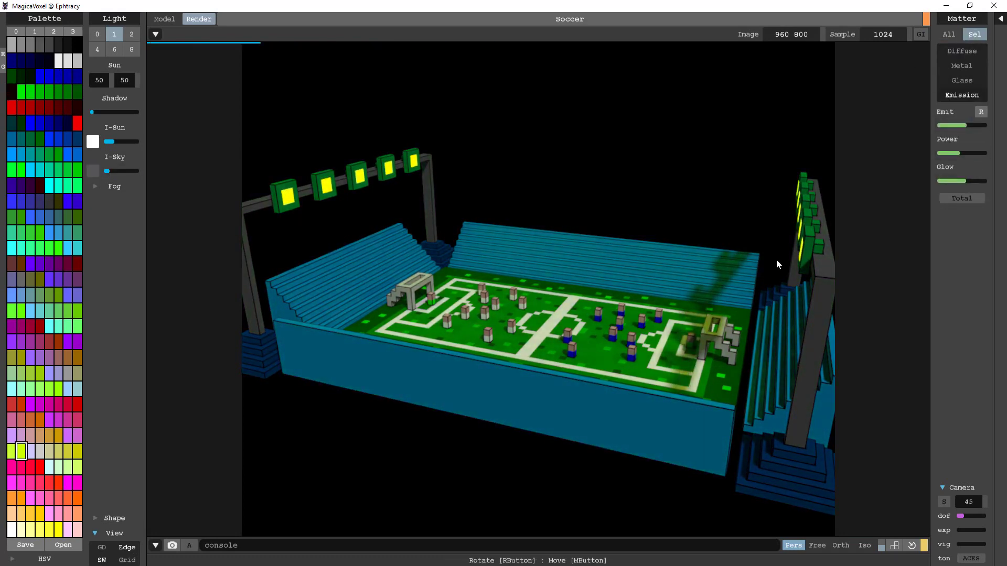
Step: Set the sun light colour to dark grey and raise the sun and sky intensities slightly
left_click(92, 141)
left_click(39, 44)
left_click(93, 141)
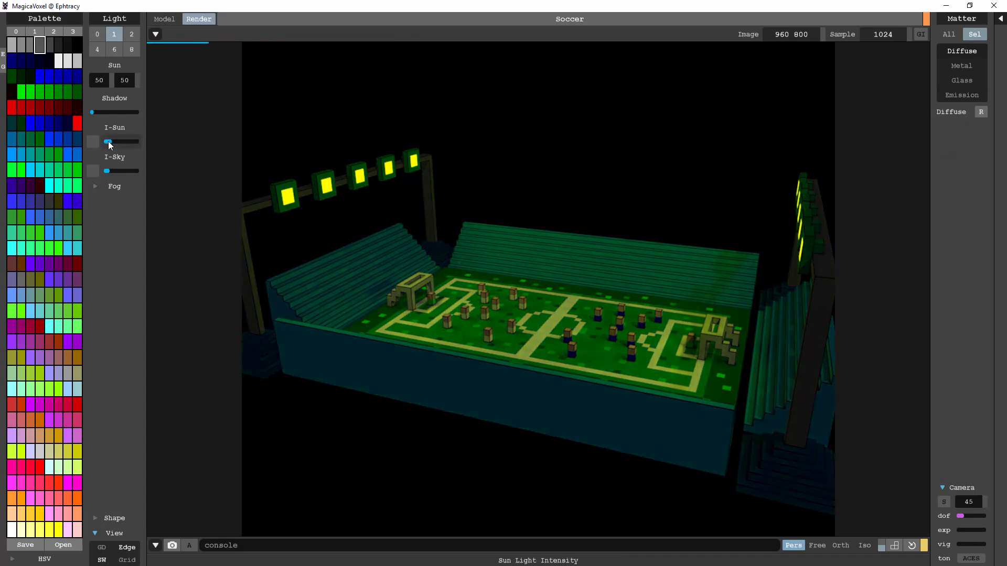
left_click(118, 171)
right_click_drag(545, 376, 533, 337)
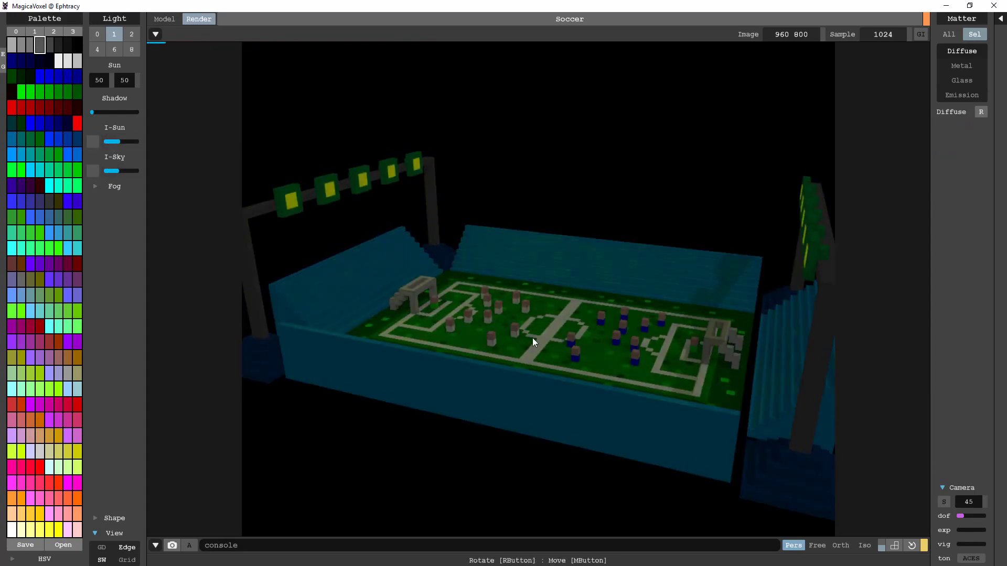
Step: Return to the model editor and replace the yellow in the light panels with pale cream
key("Tab")
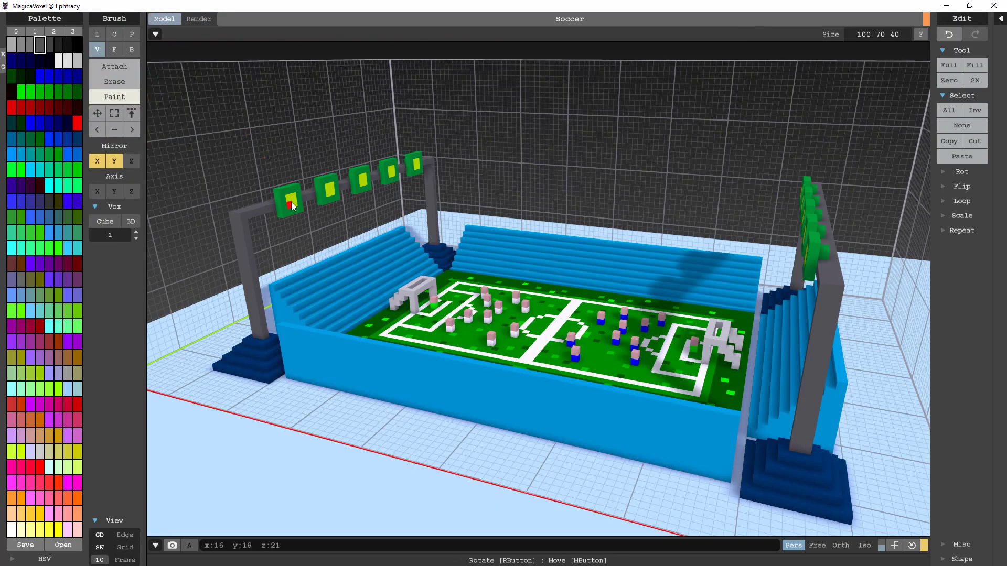
left_click(131, 130)
left_click(21, 531)
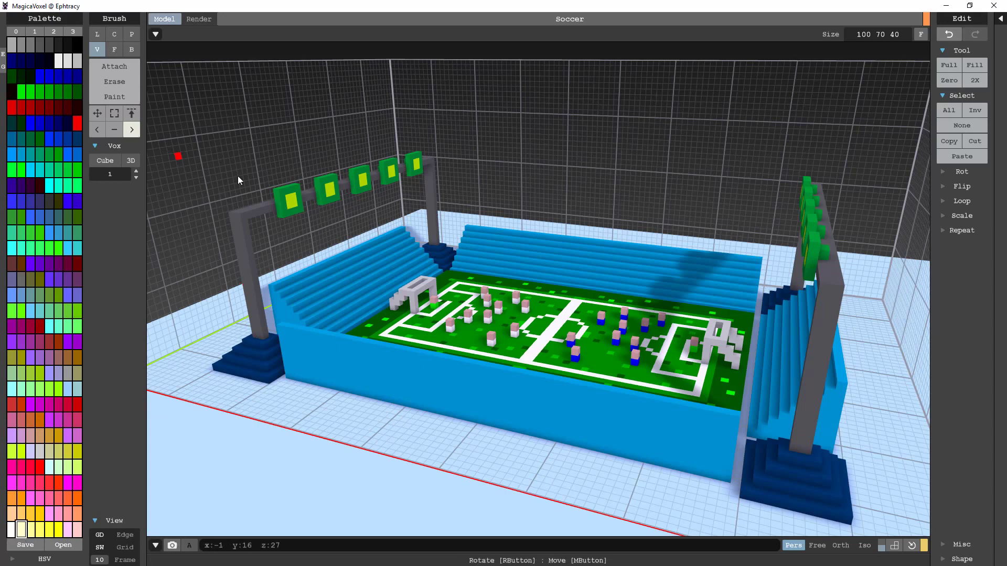
Step: In the renderer, give the pale cream voxels an Emission material with high emit, power and glow
key("Tab")
left_click(959, 96)
left_click(962, 181)
left_click(974, 126)
left_click(977, 154)
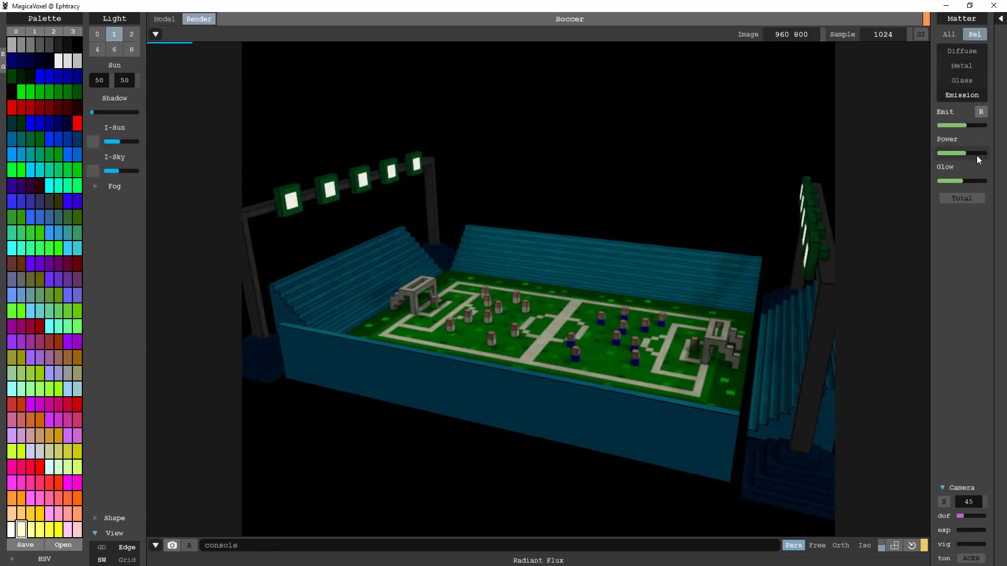
left_click(978, 181)
right_click_drag(650, 286, 569, 278)
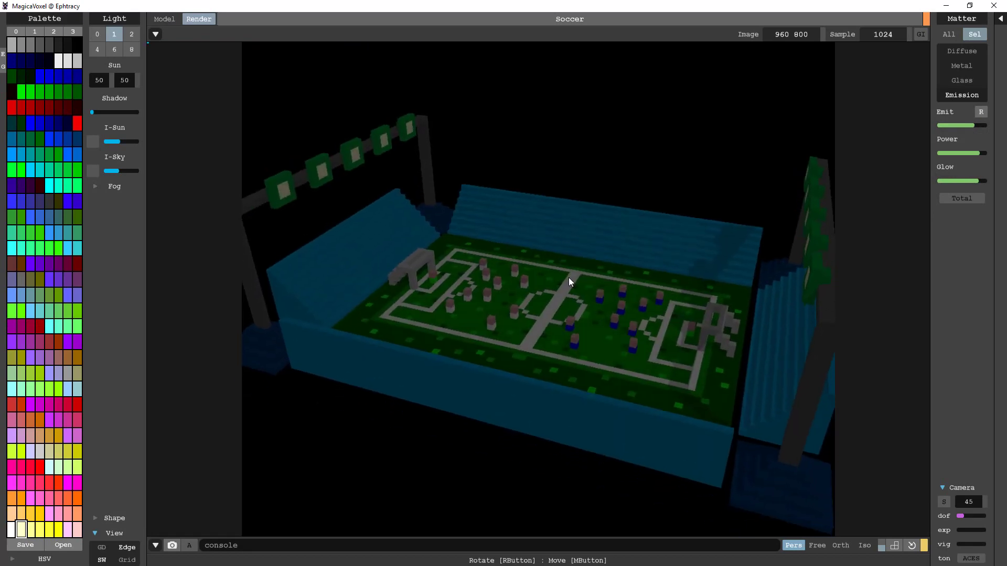
Step: Set the render image size to 1200 by 800
left_click(788, 36)
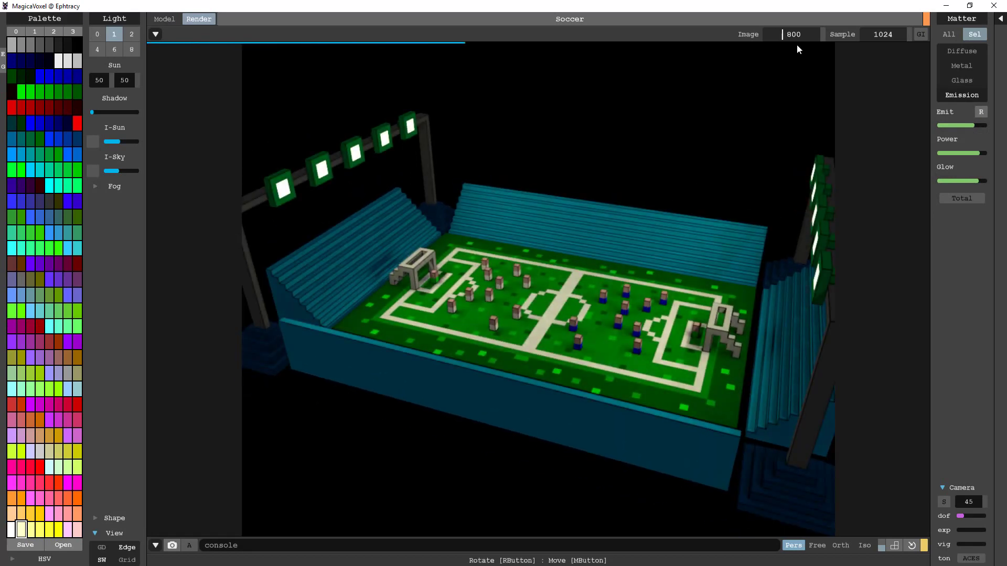
type("1024")
key("Return")
left_click(792, 37)
type("1200")
key("Return")
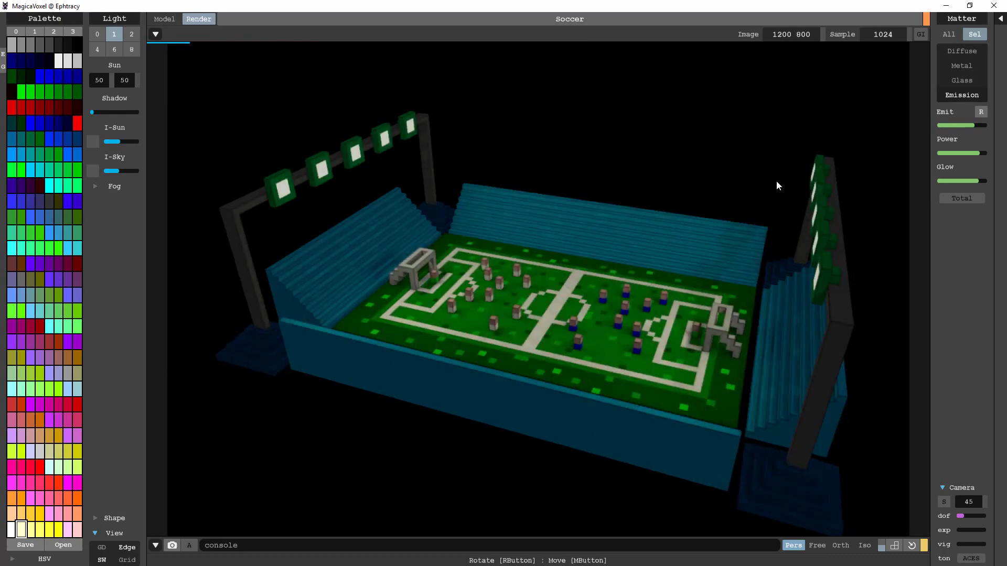
Step: Expand the voxel shape options and frame the whole stadium in the render
left_click(99, 518)
left_click(558, 306)
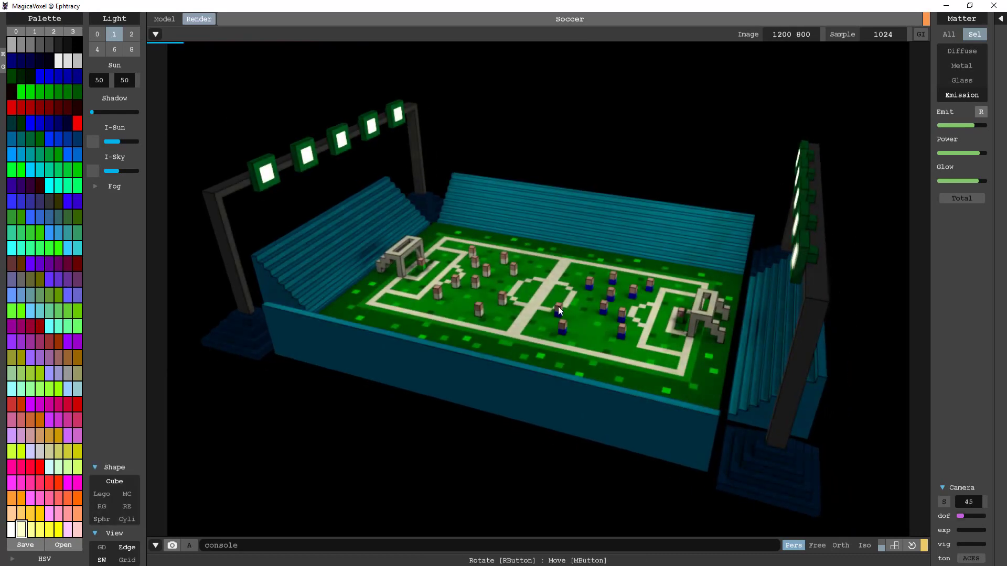
left_click(521, 281)
Step: Return to the model editor and attach a single unmirrored light green ball voxel at the centre of the pitch
left_click(165, 19)
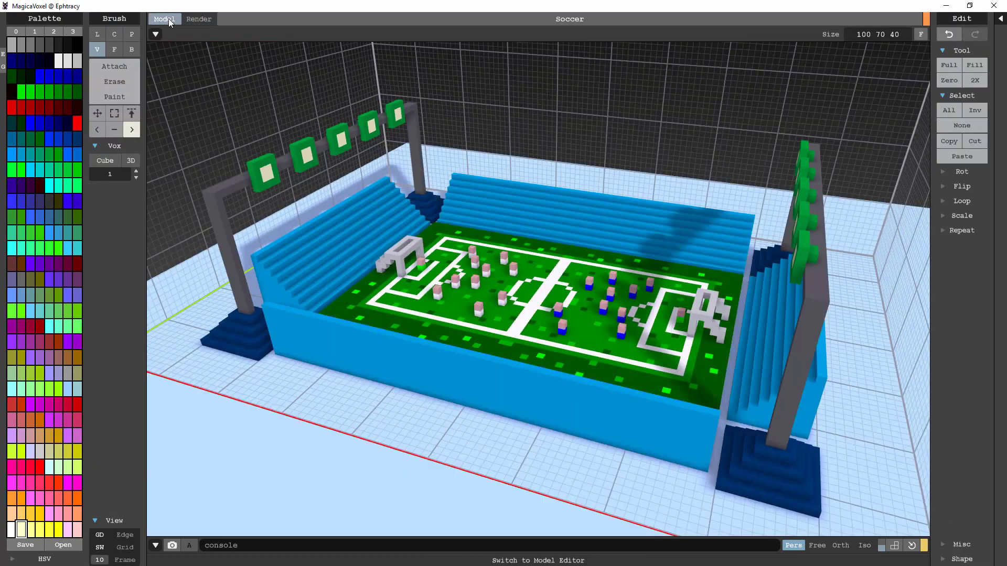
left_click(12, 311)
left_click(532, 288)
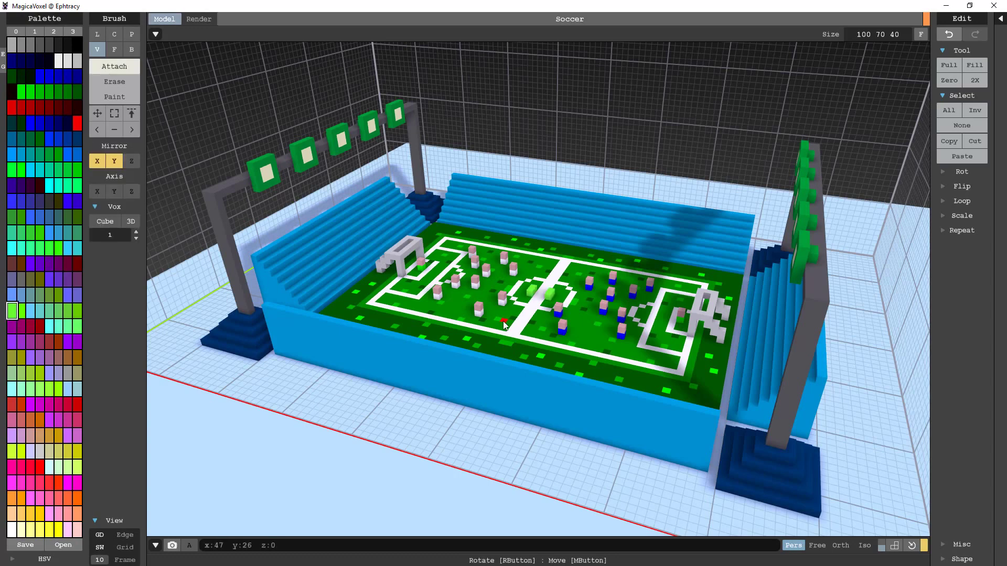
key("ctrl+z")
key("ctrl+y")
Step: Paint the ball golden orange and render the stadium again
left_click(58, 435)
left_click(114, 97)
left_click(532, 289)
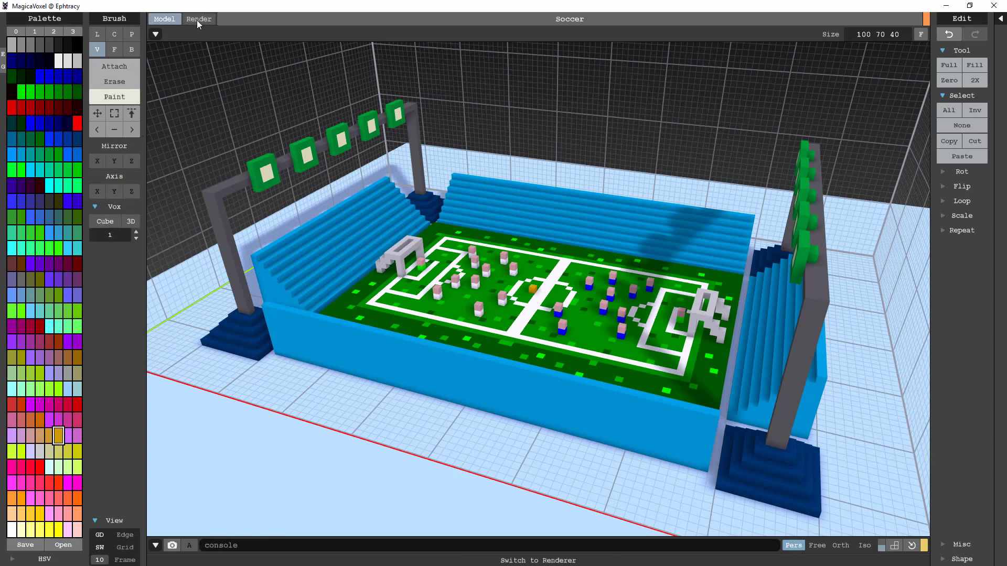
left_click(198, 19)
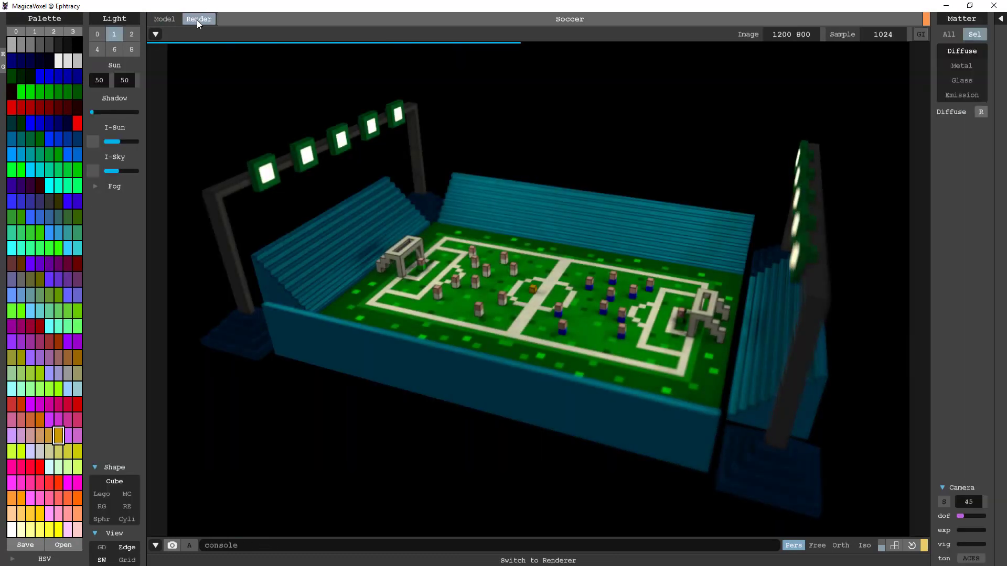